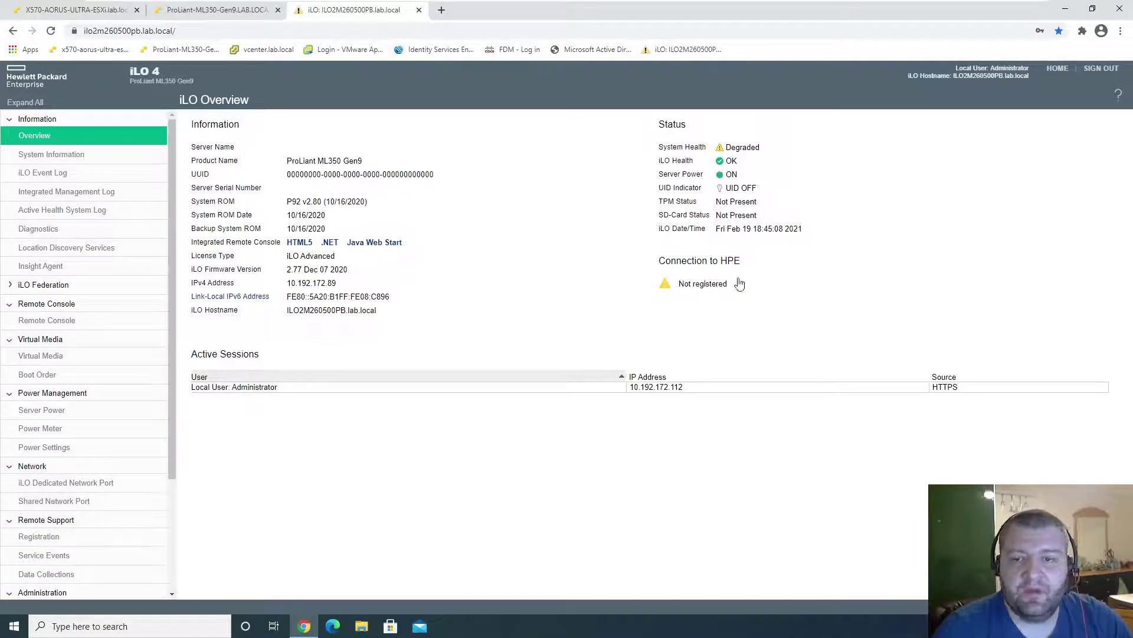
# - Show the System Information Health Summary, with Power Supplies Failed and Storage Degraded
pyautogui.click(70, 153)
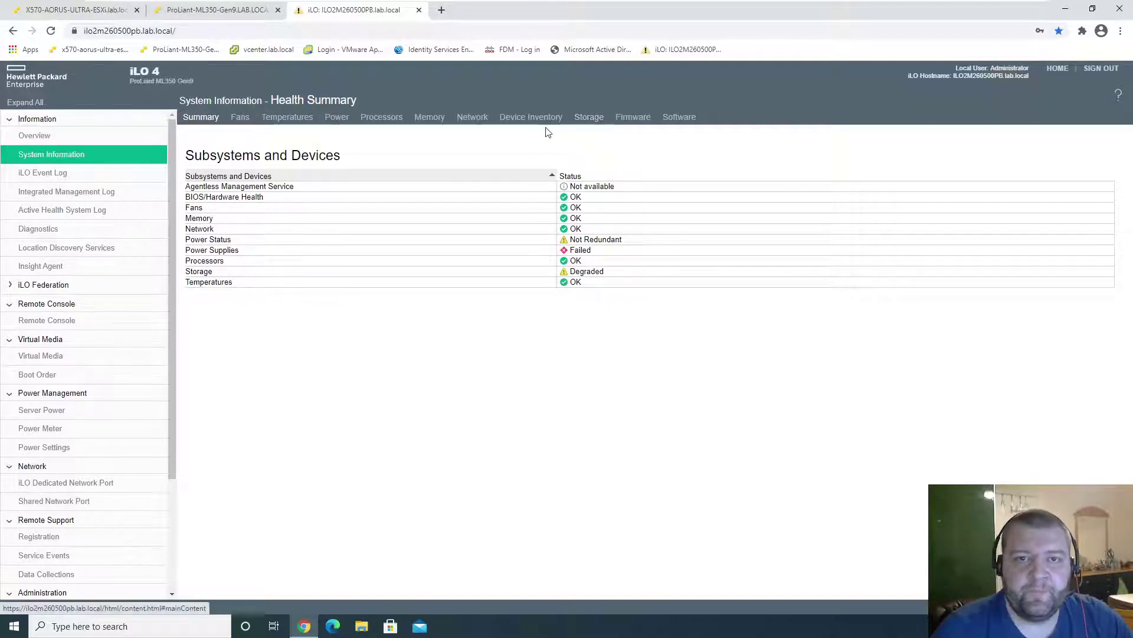
# - Review the 96 GB Advanced ECC memory on Processor 1, then go to Power Information
pyautogui.click(437, 120)
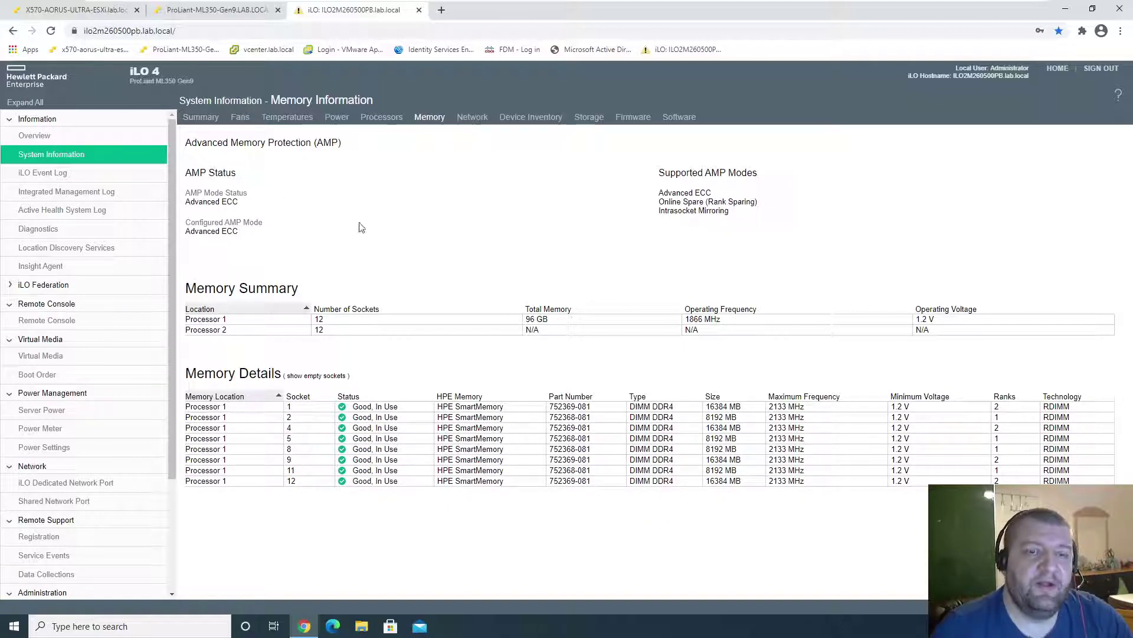
pyautogui.click(339, 122)
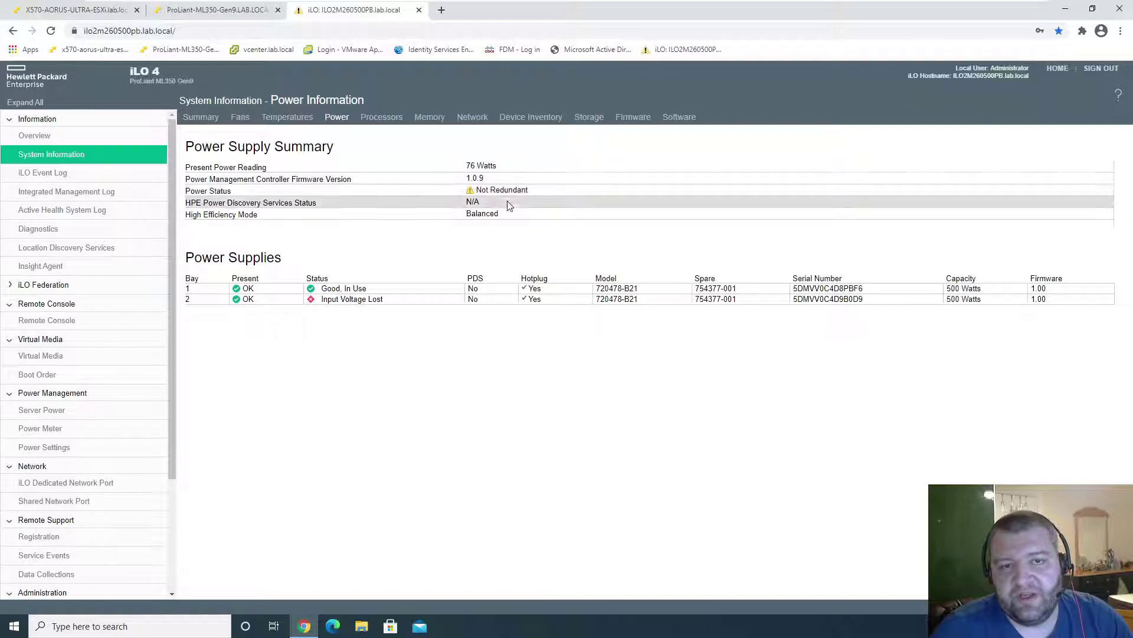
# - Switch to the ESXi host client page for the Win2K19 VM
pyautogui.click(216, 10)
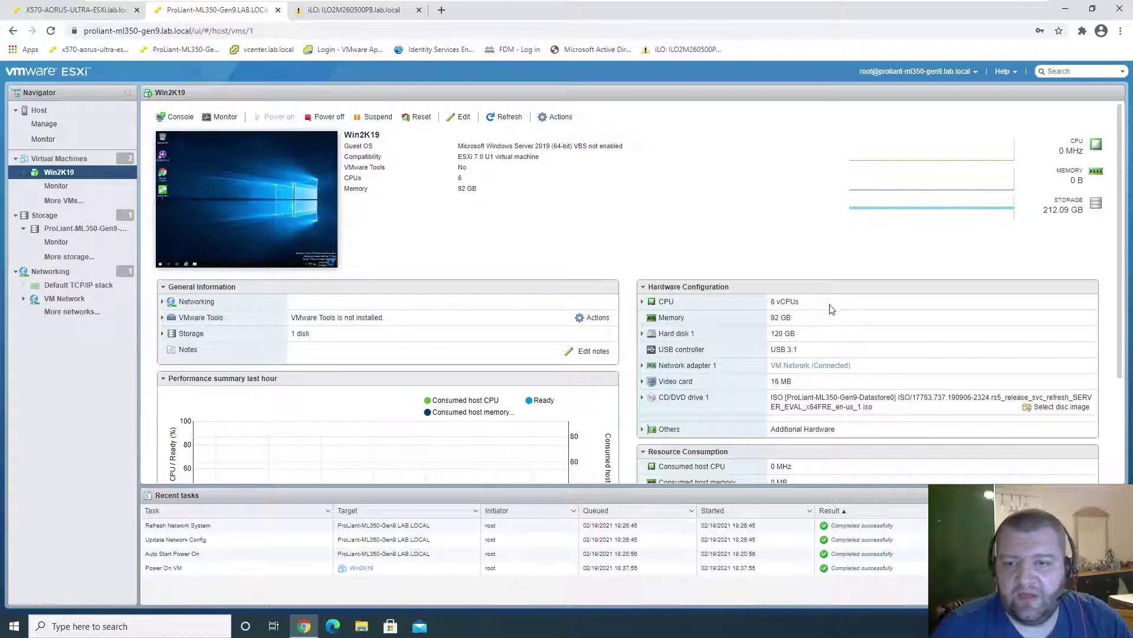
# - Highlight the Win2K19 VM's 92 GB memory value, then return to iLO Power Information
pyautogui.moveTo(793, 317); pyautogui.dragTo(650, 322)
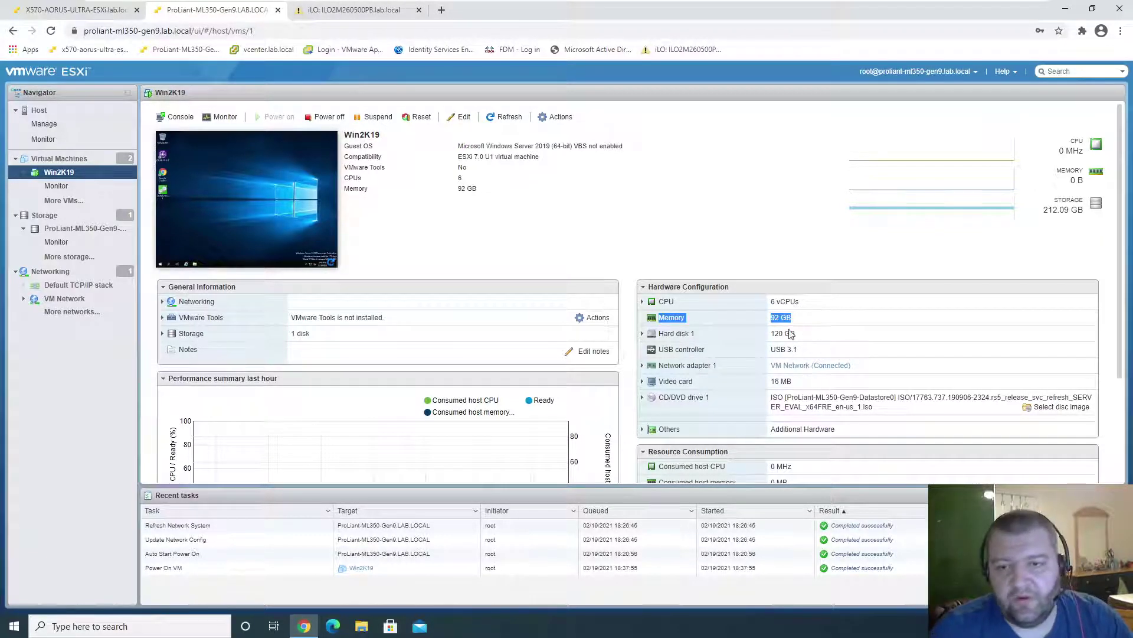
pyautogui.click(341, 13)
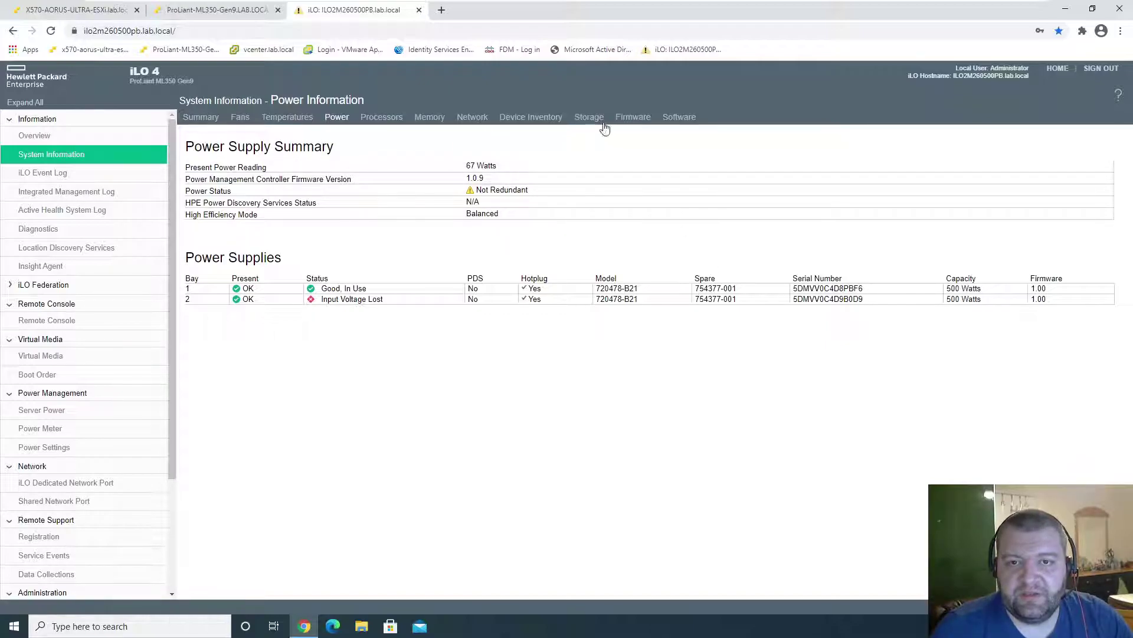
# - Review Storage Information and highlight the Smart Array P440ar's Degraded Cache Module Status
pyautogui.click(586, 121)
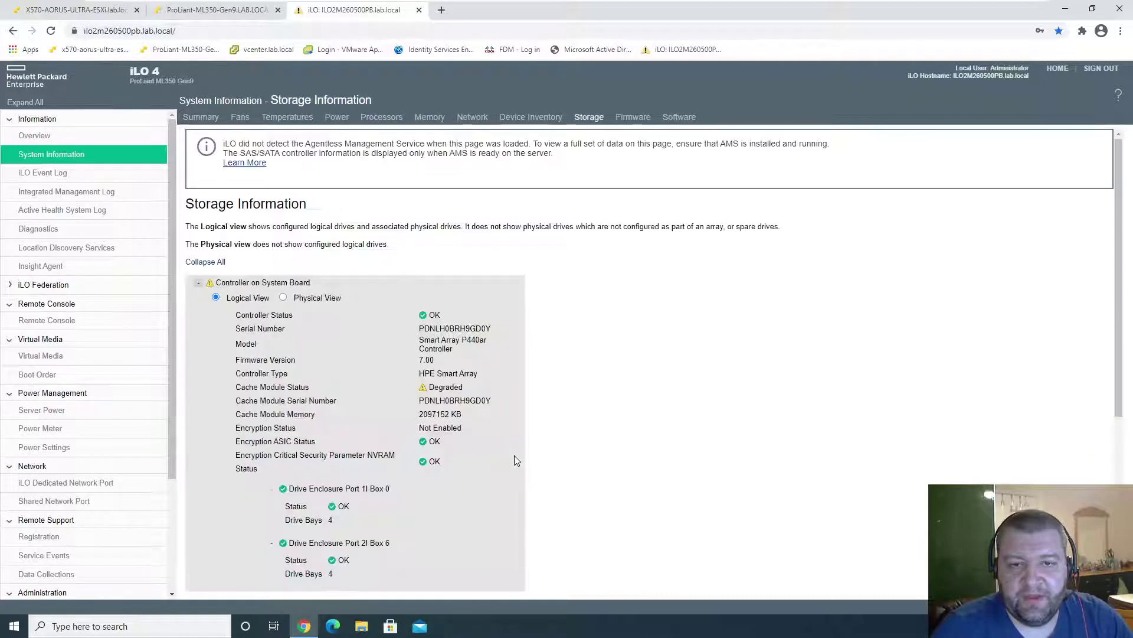
pyautogui.scroll(-5, 551, 464)
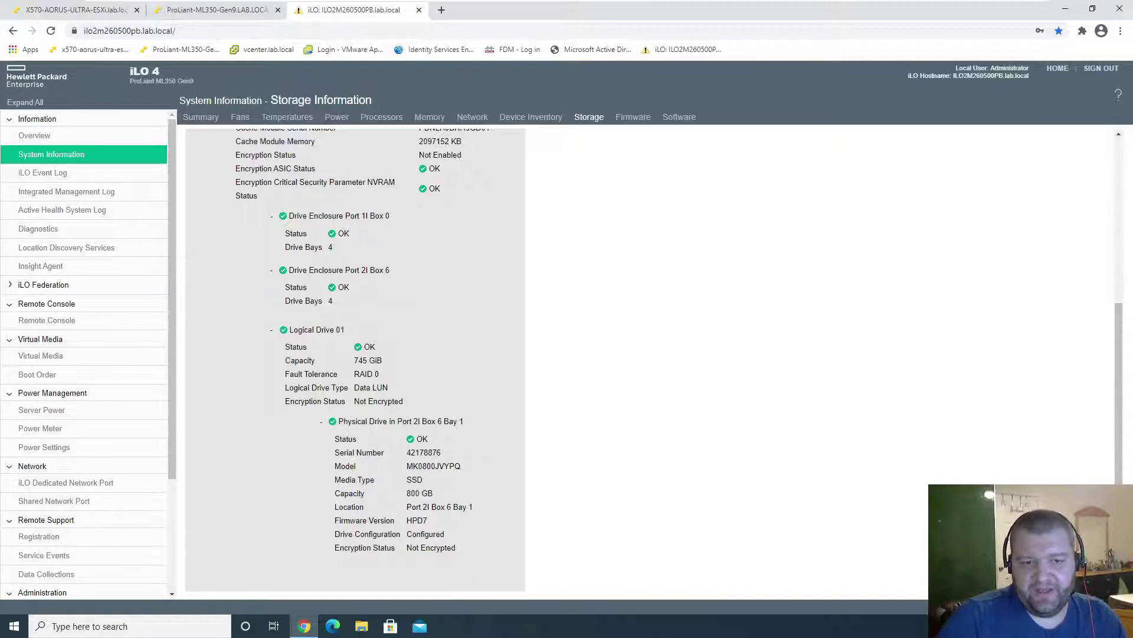
pyautogui.scroll(5, 452, 396)
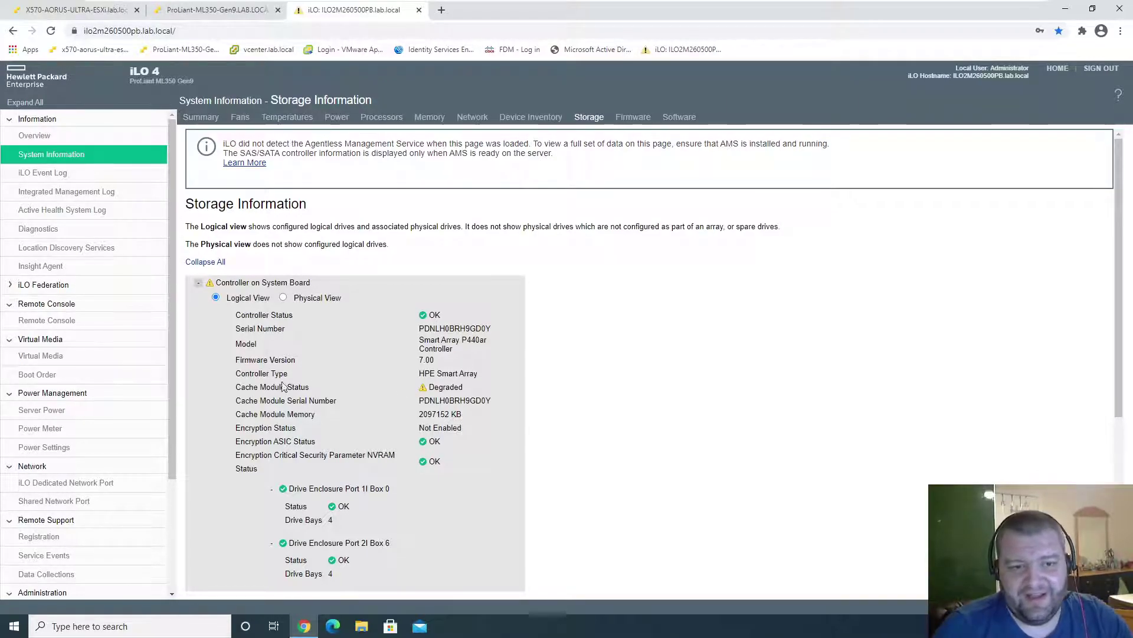
pyautogui.moveTo(235, 388); pyautogui.dragTo(476, 390)
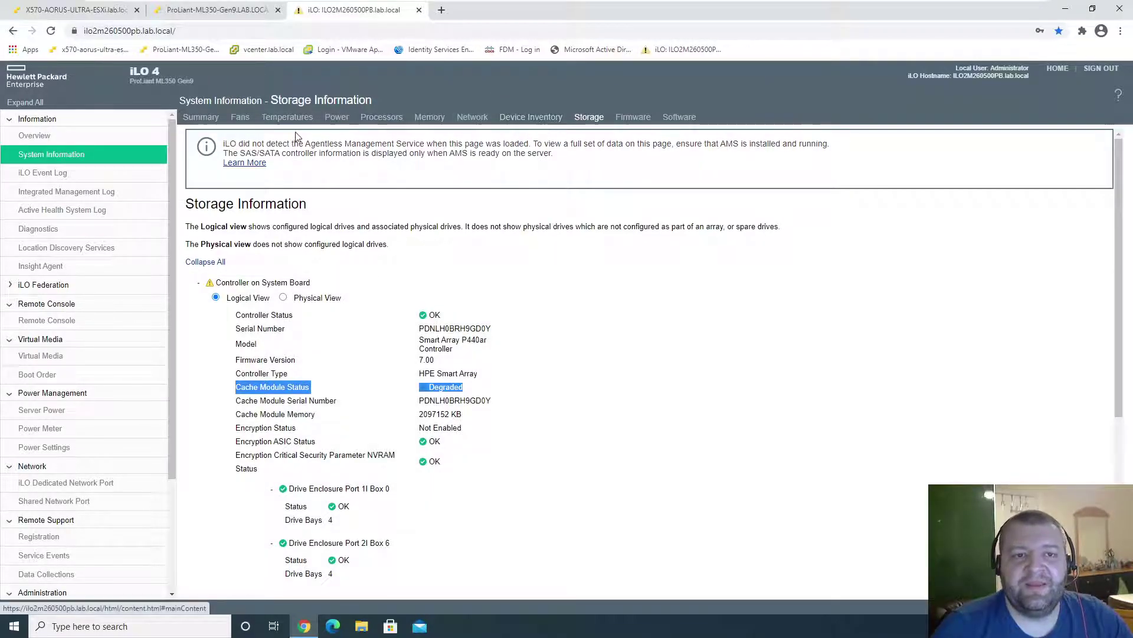
# - Recheck Power Information, then view Temperature Information with all sensors OK between 23C and 56C
pyautogui.click(337, 117)
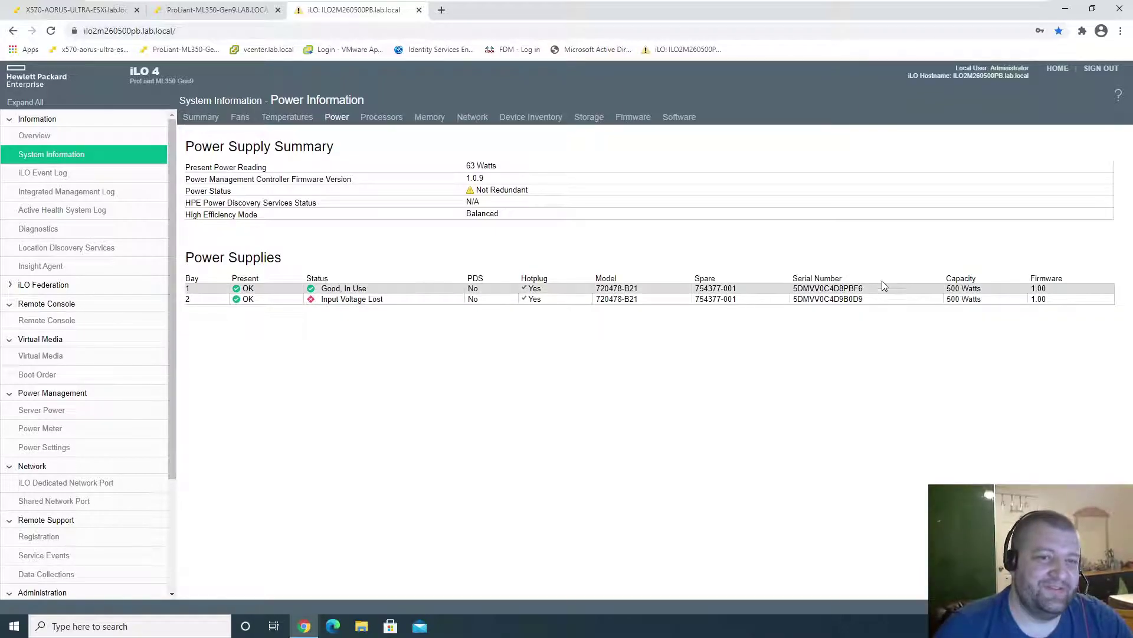
pyautogui.click(274, 117)
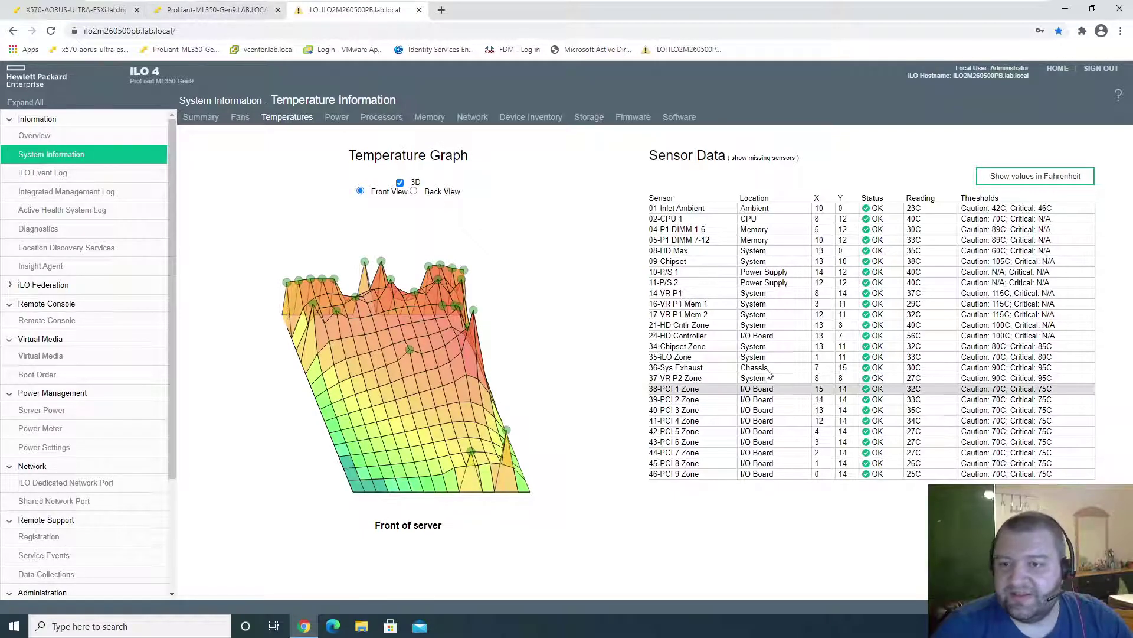
pyautogui.click(213, 31)
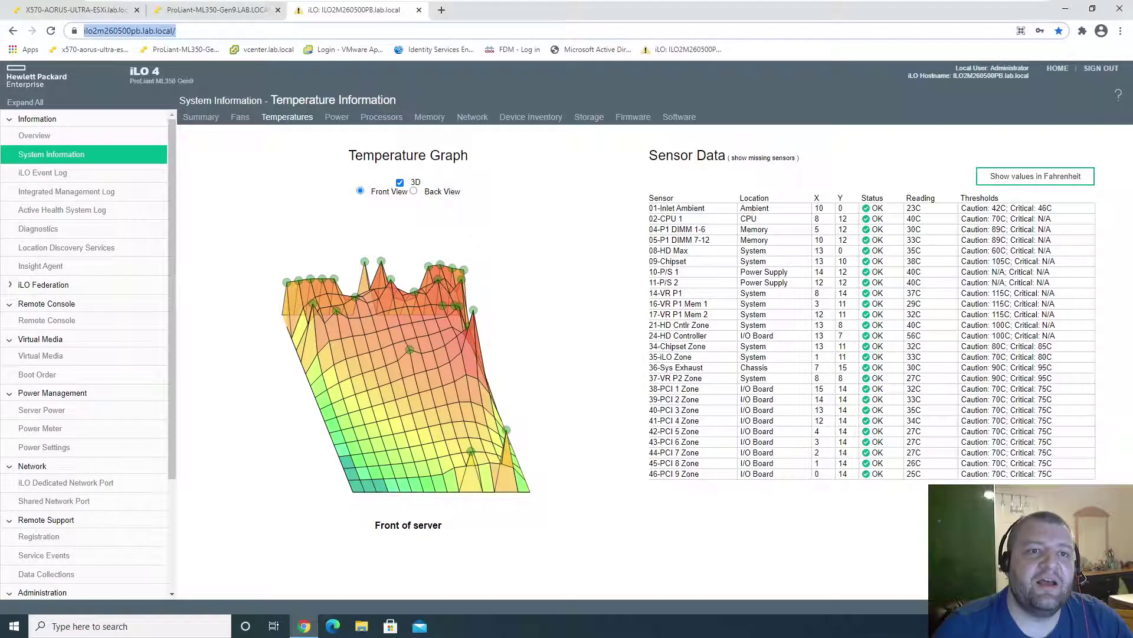
# - Open the Win2K19 VM console and confirm drive model MK0800JVYPQ on iLO Storage Information
pyautogui.click(217, 10)
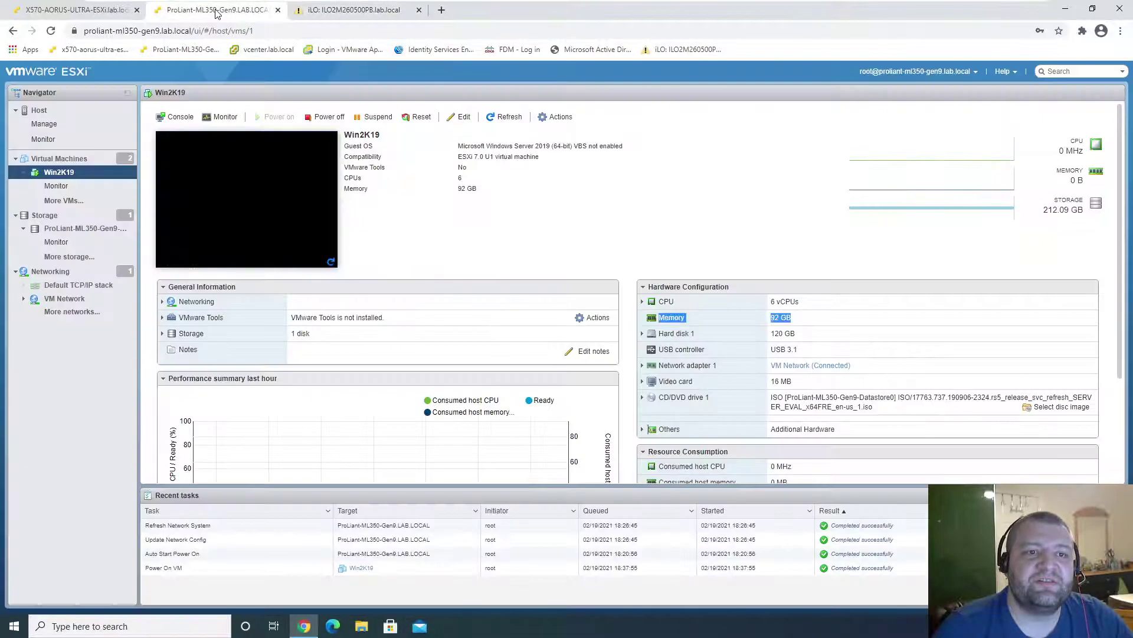
pyautogui.click(282, 218)
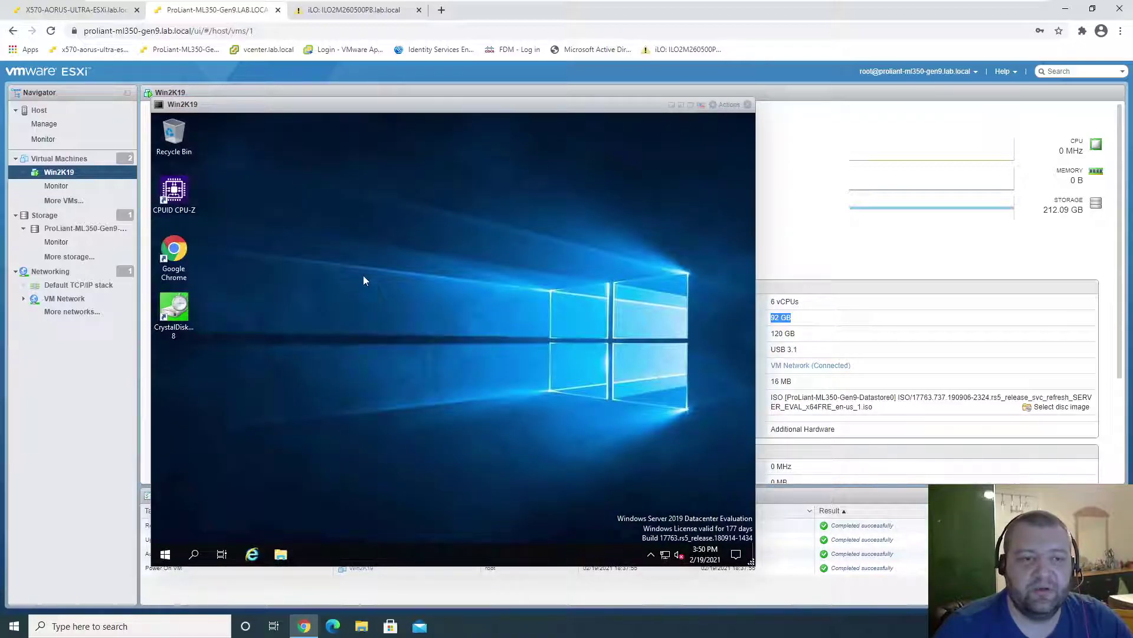
pyautogui.click(354, 9)
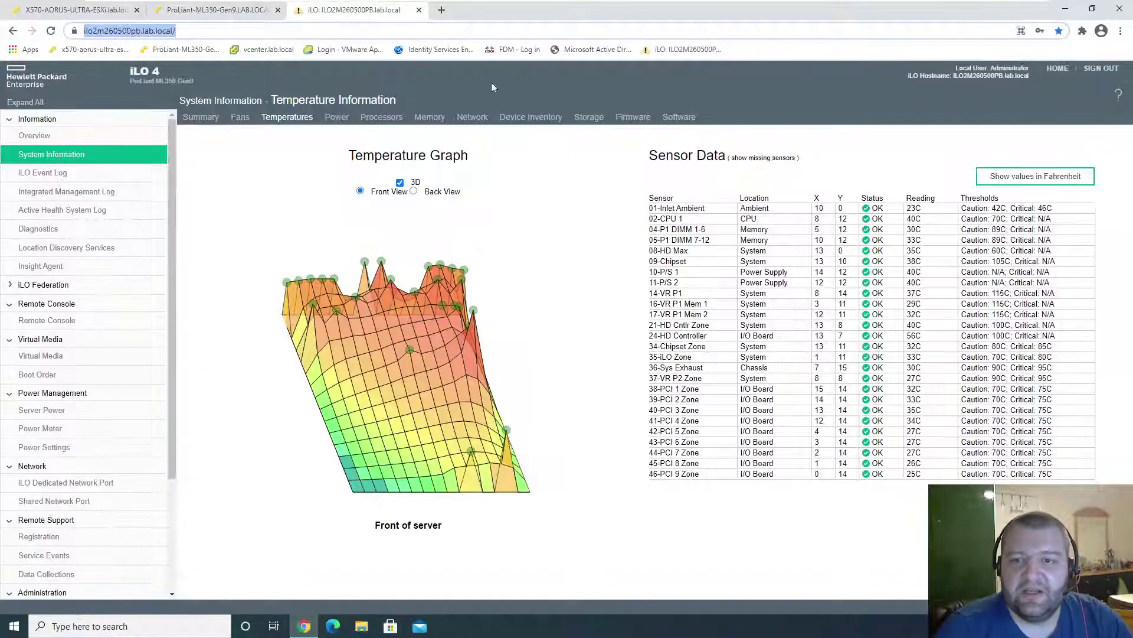
pyautogui.click(589, 117)
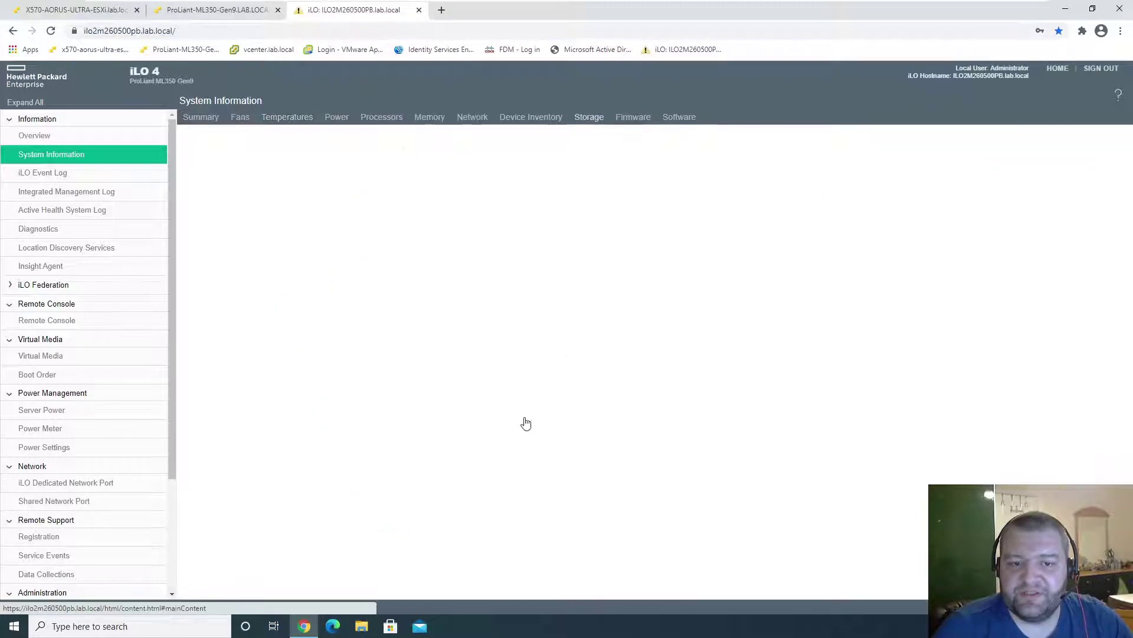
pyautogui.scroll(-5, 505, 450)
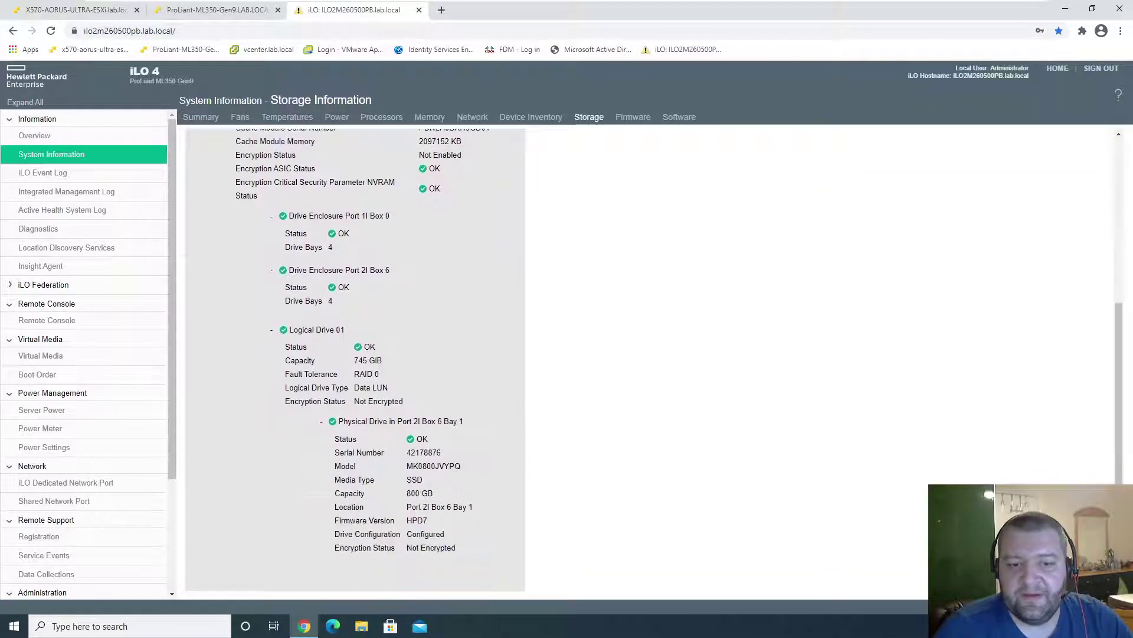
pyautogui.moveTo(406, 467); pyautogui.dragTo(464, 467)
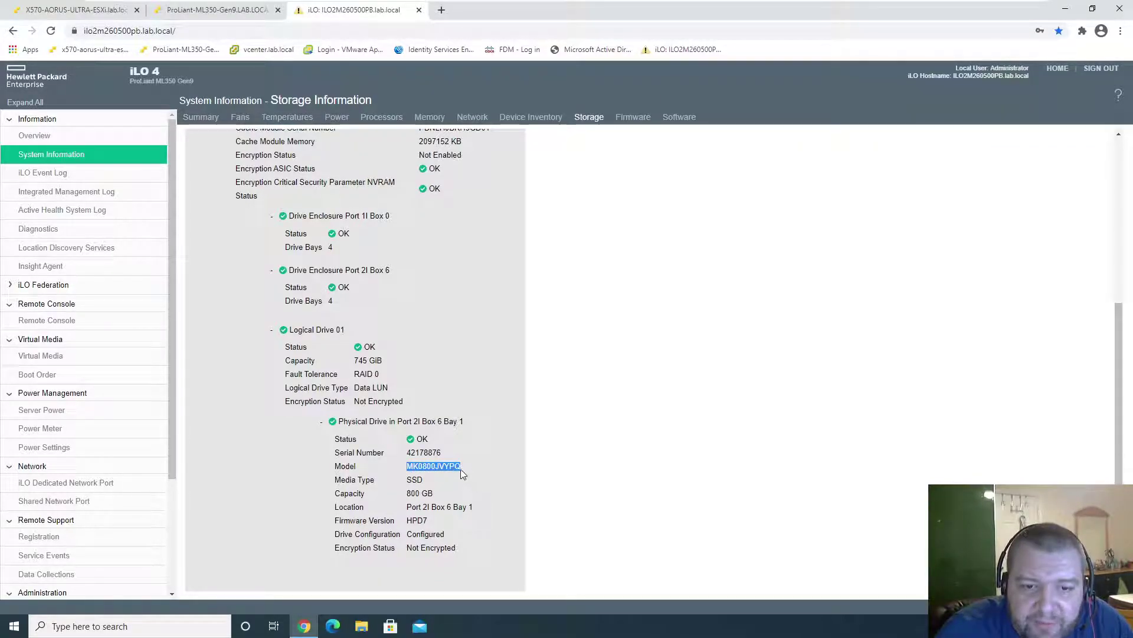
pyautogui.click(241, 9)
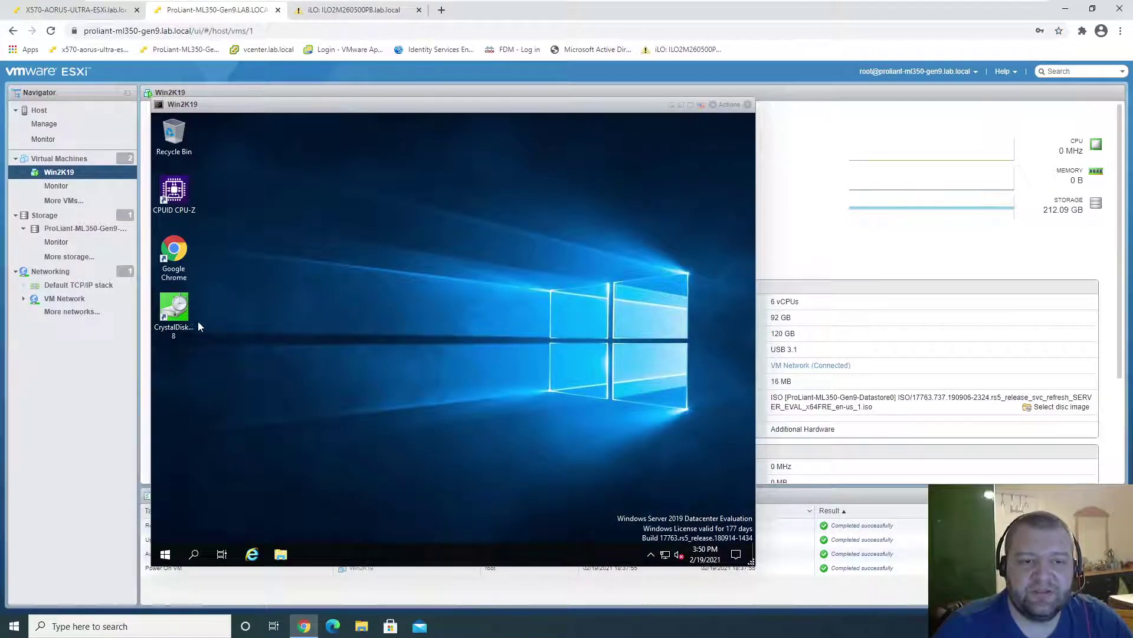
# - Run all CrystalDiskMark tests in the Win2K19 VM, placing the host's CrystalDiskMark beside it
pyautogui.doubleClick(175, 308)
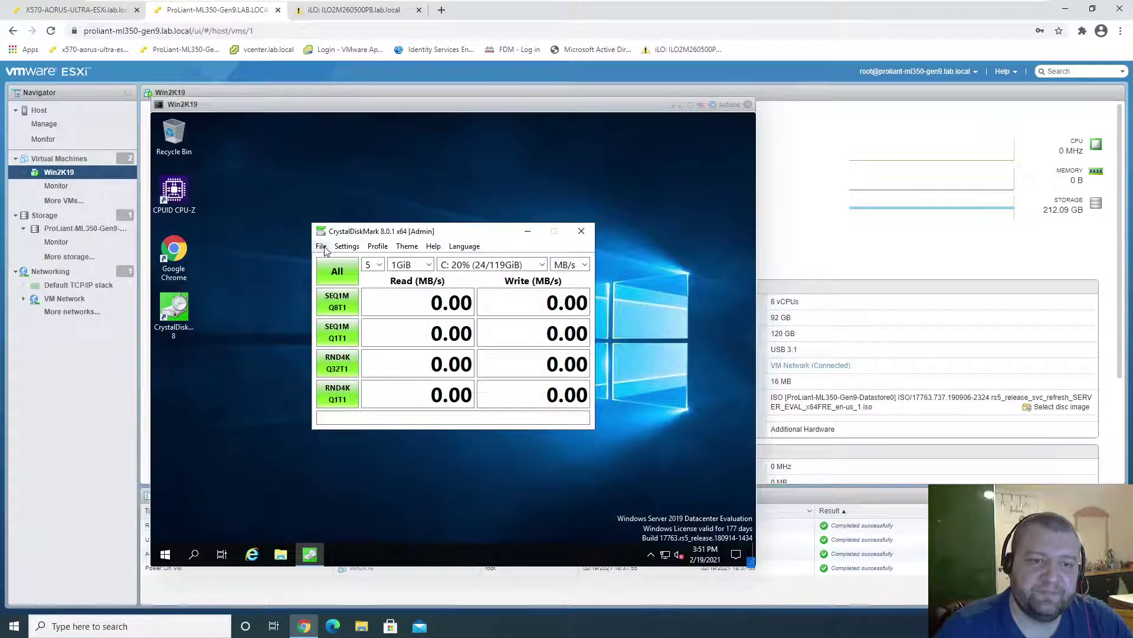
pyautogui.click(338, 277)
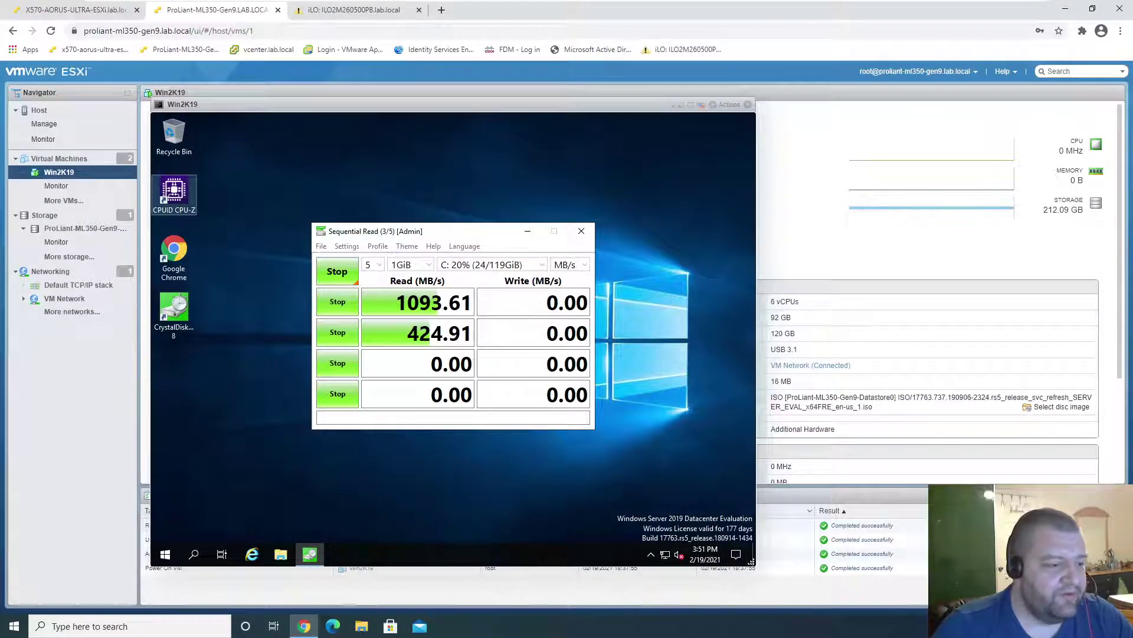
pyautogui.moveTo(237, 635); pyautogui.dragTo(950, 207)
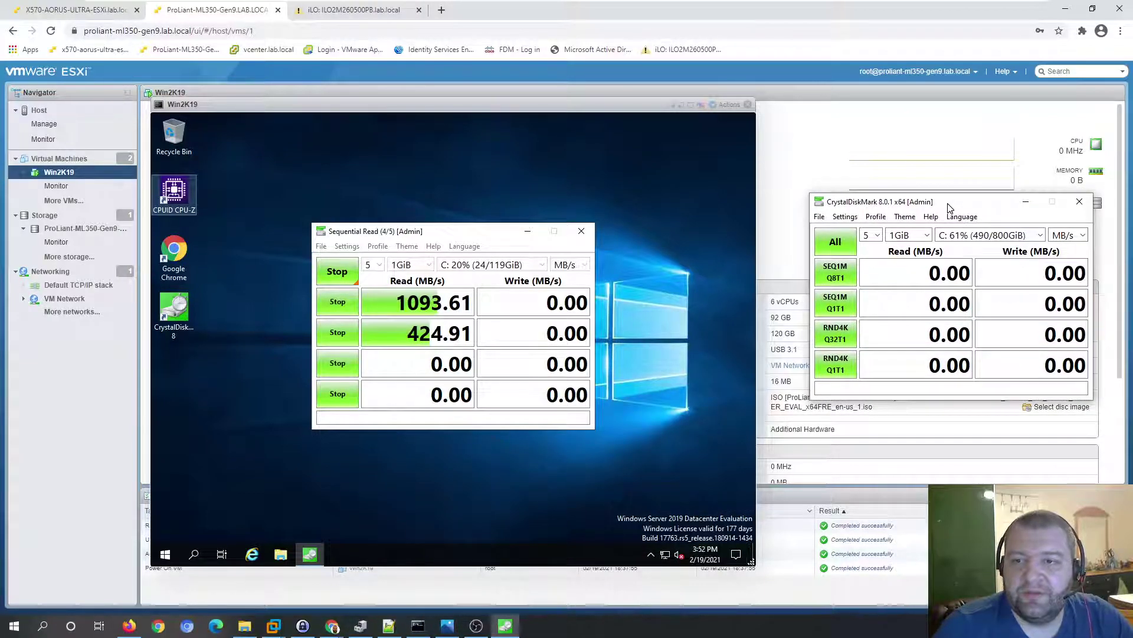
# - Run the full CrystalDiskMark benchmark on the host's C: drive, reaching 2017.52 MB/s sequential write
pyautogui.click(820, 218)
pyautogui.click(820, 218)
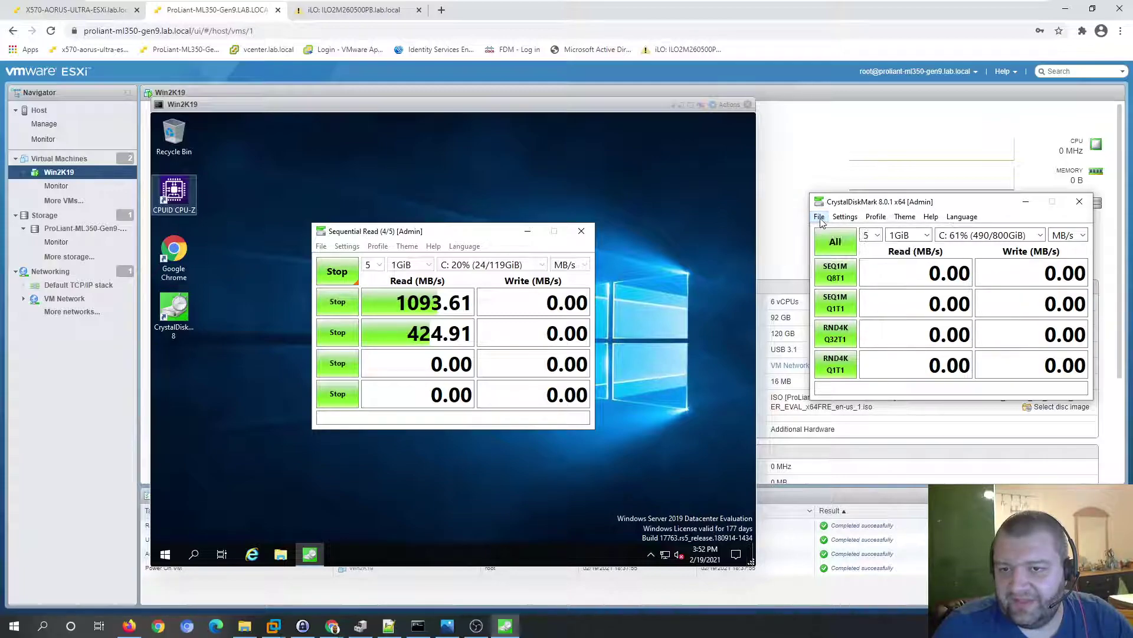
pyautogui.click(852, 243)
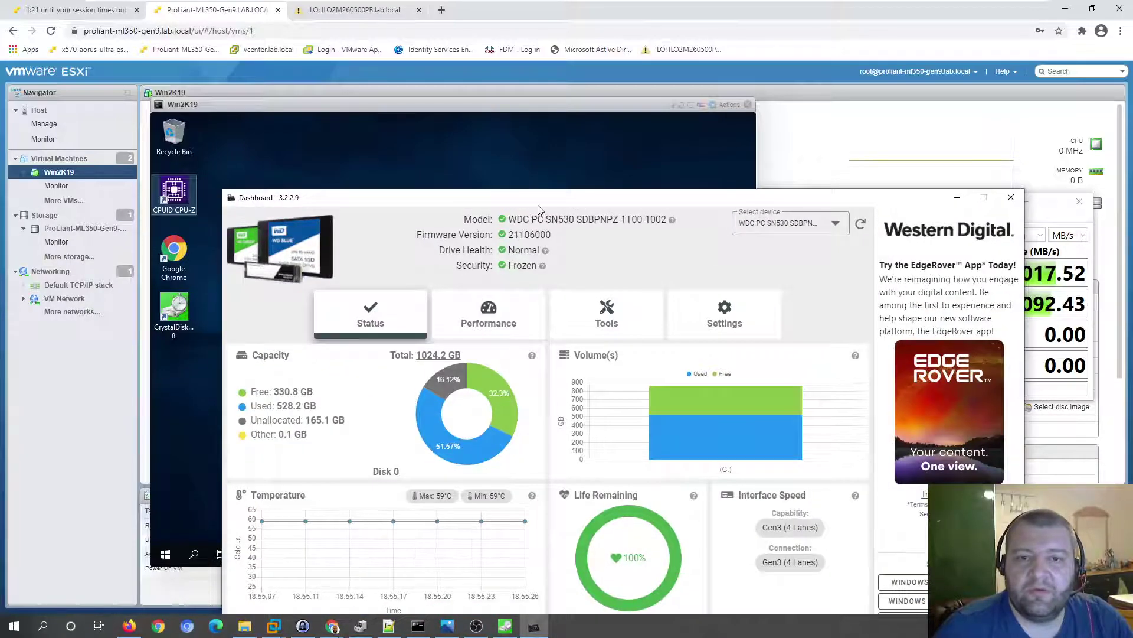
# - Highlight the WDC PC SN530 SDBPNPZ-1T00-1002 model in WD SSD Dashboard, check its status, and close it
pyautogui.moveTo(536, 205); pyautogui.dragTo(473, 131)
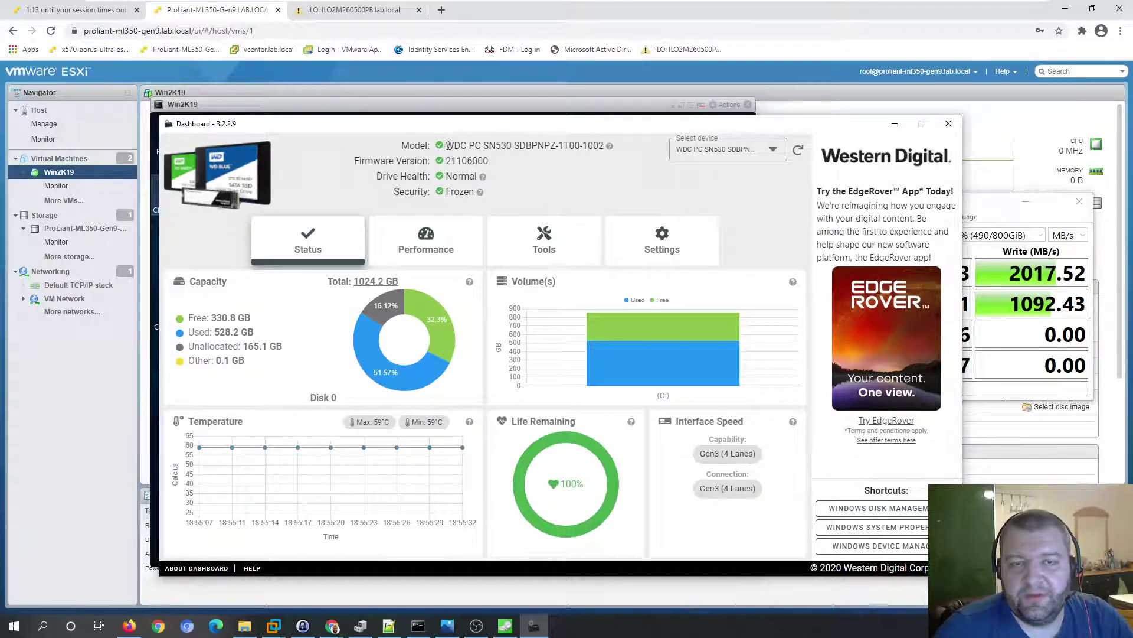
pyautogui.moveTo(448, 146); pyautogui.dragTo(605, 146)
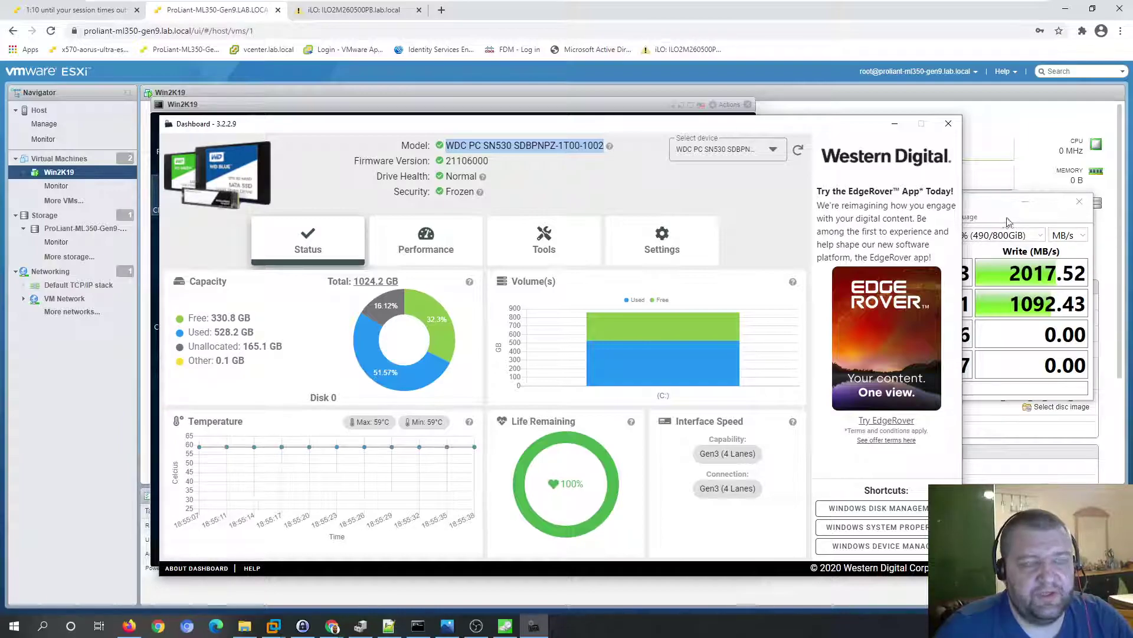
pyautogui.moveTo(416, 302)
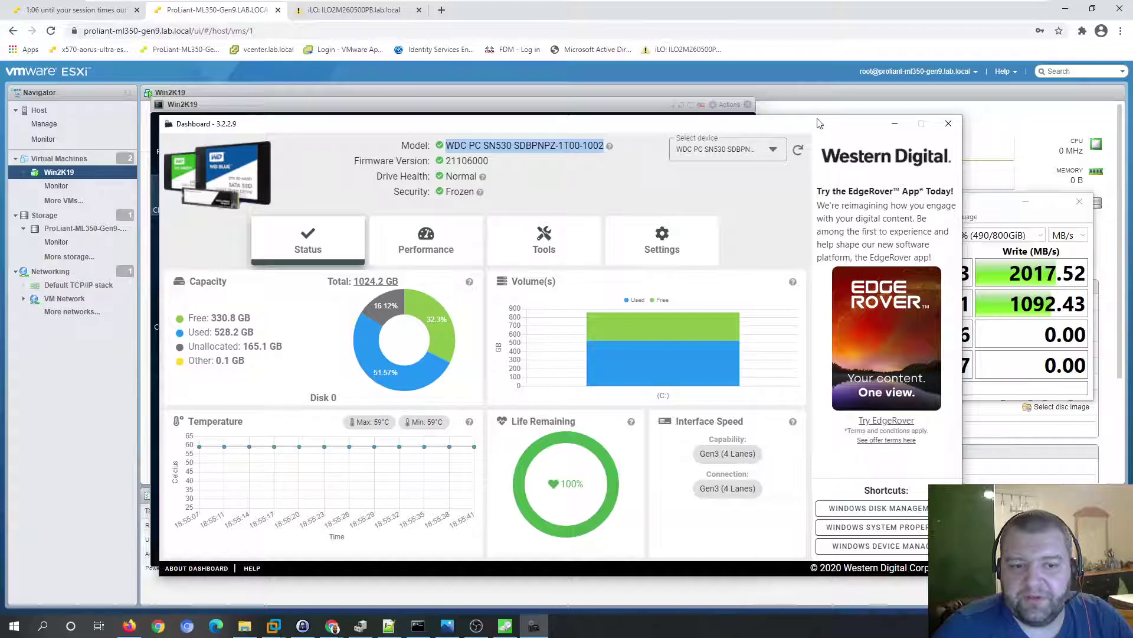
pyautogui.click(945, 124)
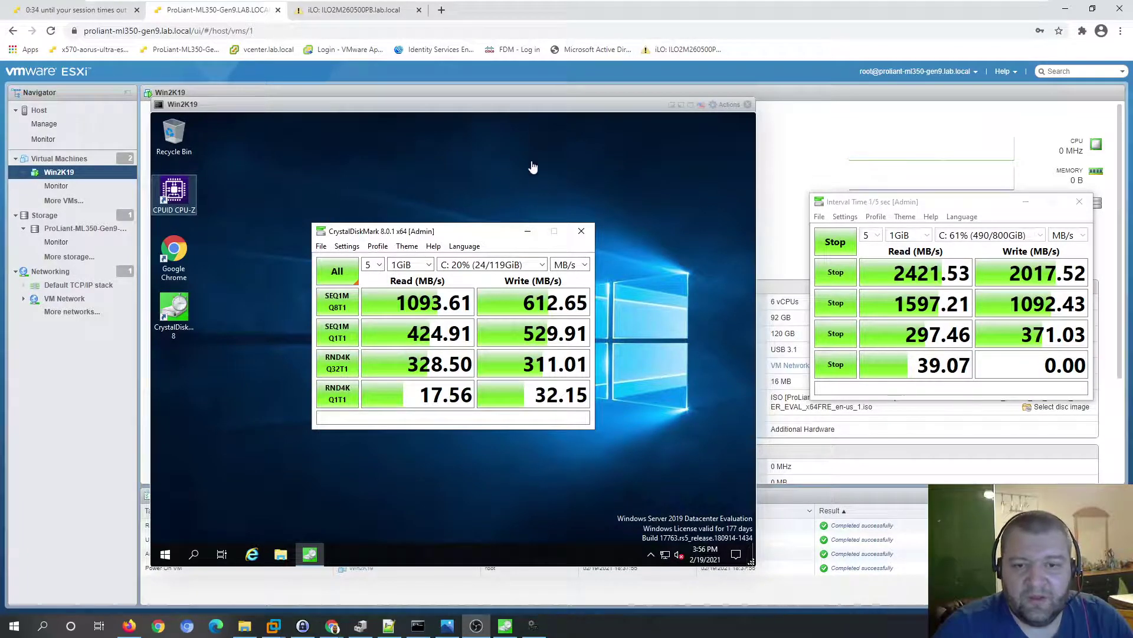
# - Close the host's CrystalDiskMark and restore the VM's results: 1093.61 MB/s read, 612.65 MB/s write
pyautogui.click(581, 231)
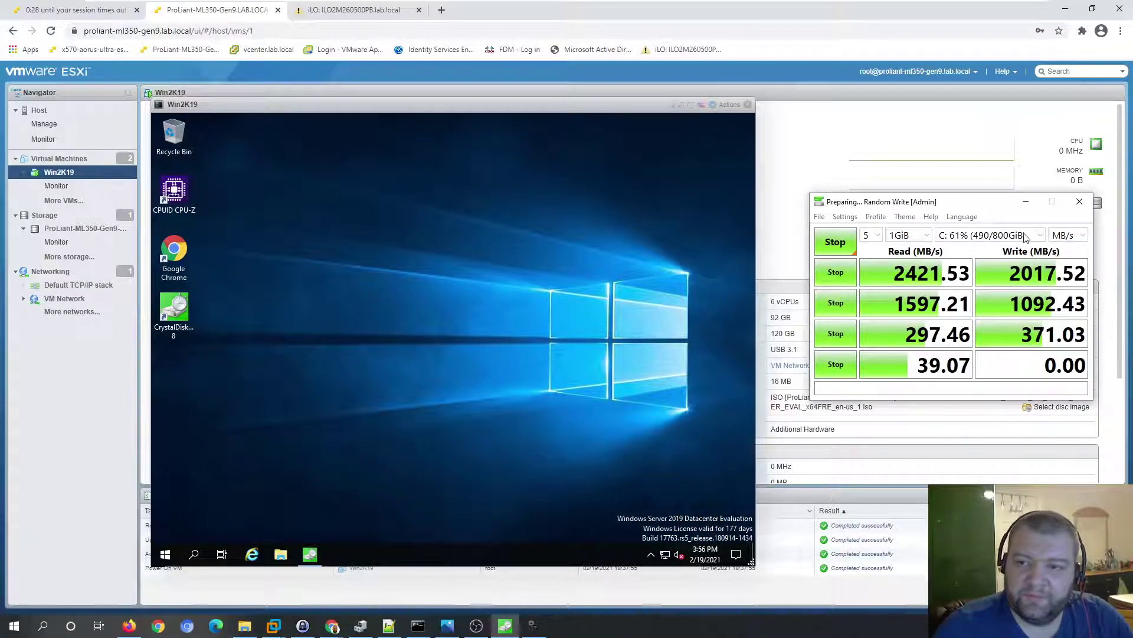
pyautogui.click(312, 556)
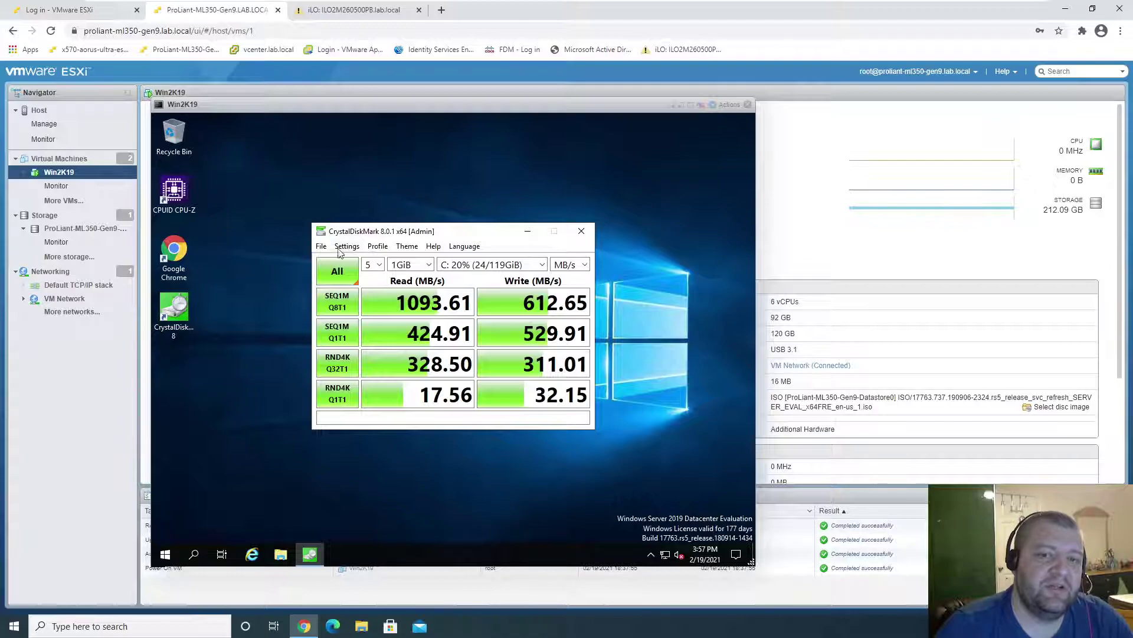
# - Close the VM's CrystalDiskMark and launch prime95 from Downloads\p95v303b6.win64 in File Explorer
pyautogui.click(582, 232)
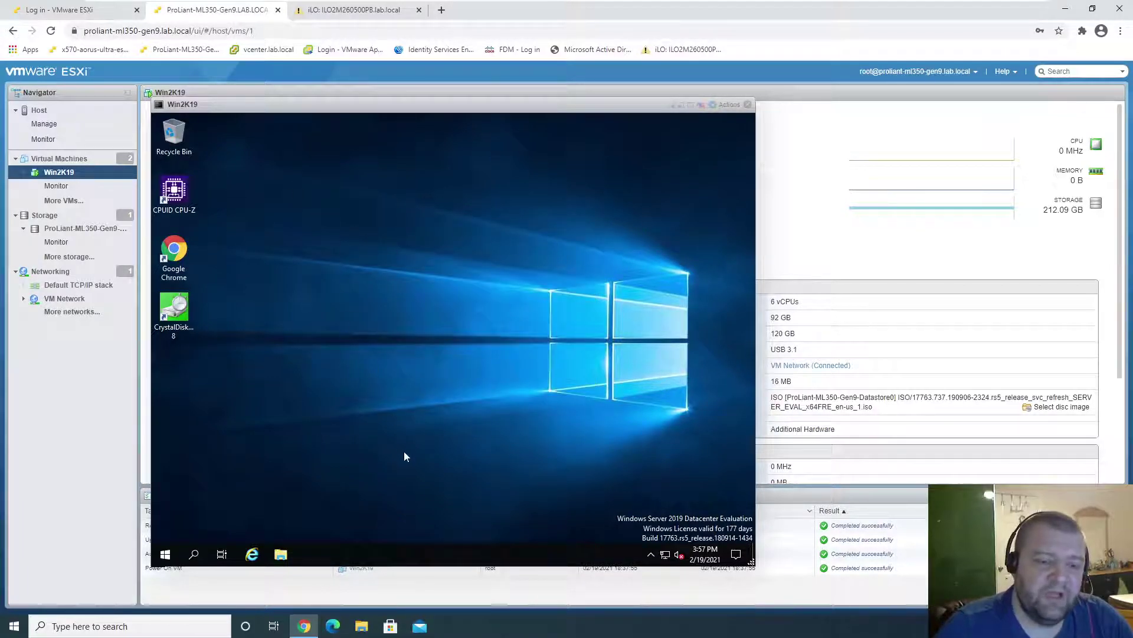
pyautogui.click(280, 554)
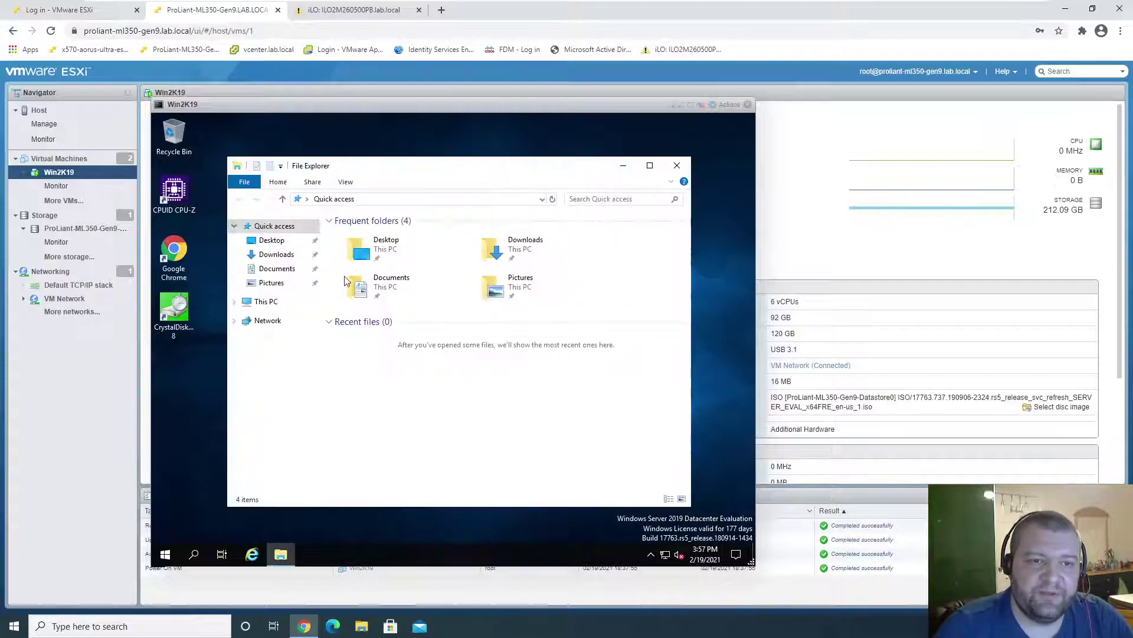
pyautogui.doubleClick(499, 248)
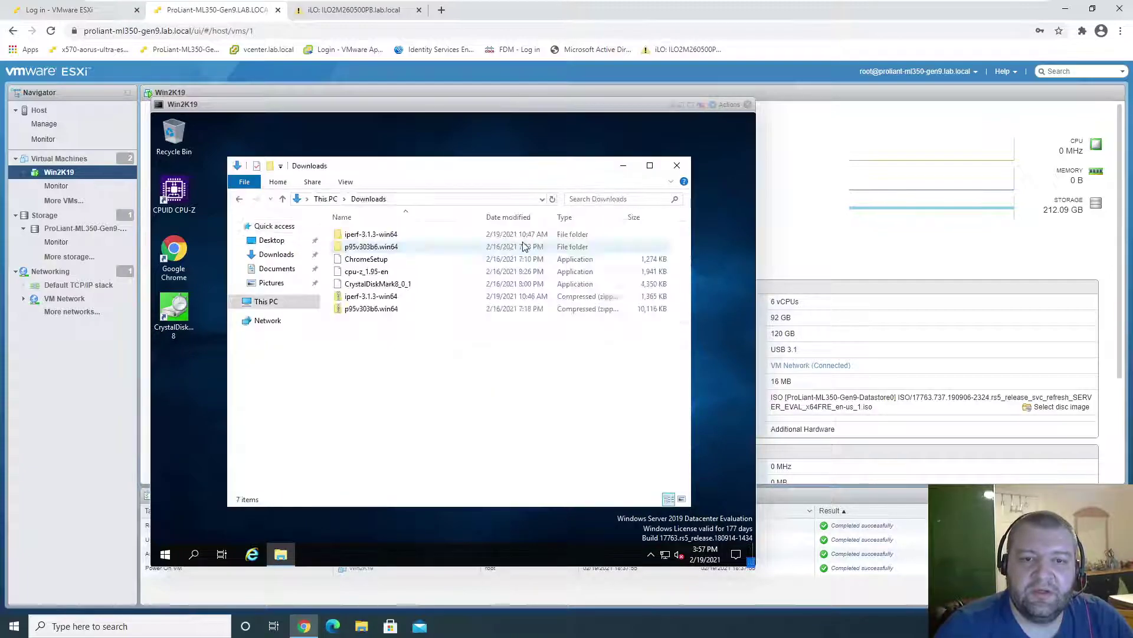
pyautogui.doubleClick(388, 247)
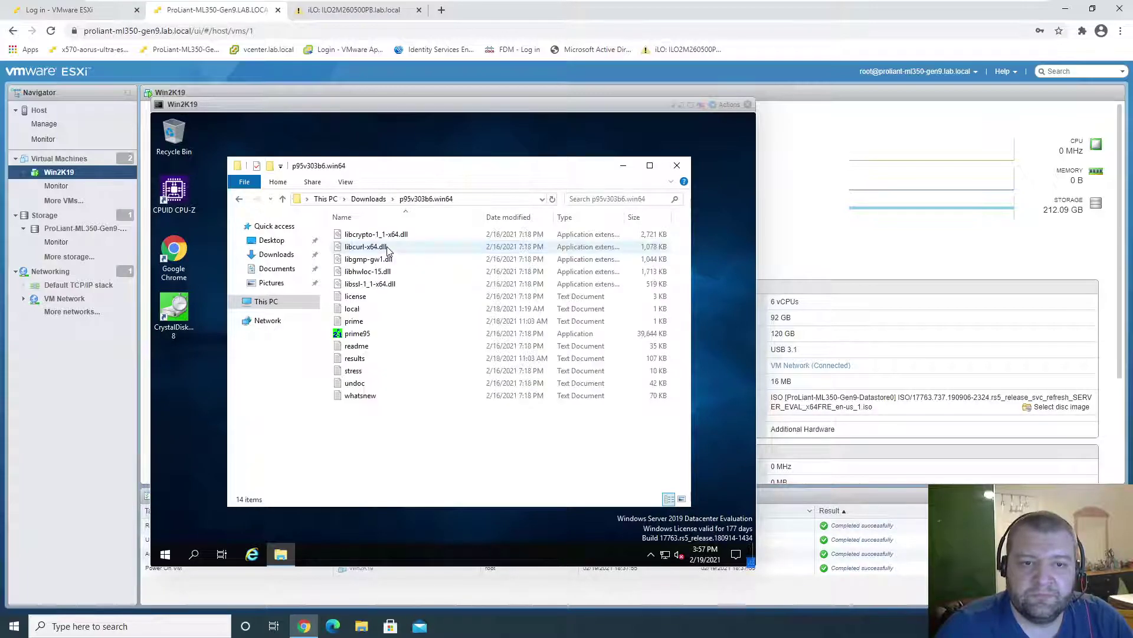
pyautogui.doubleClick(360, 334)
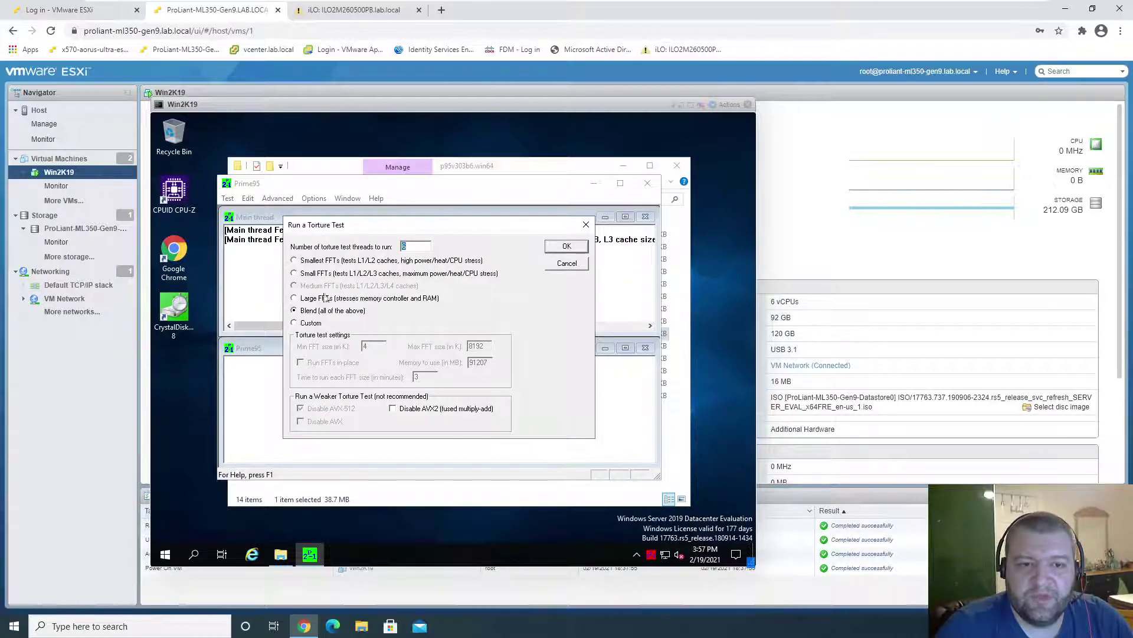
# - Start Prime95's Blend torture test and maximize its window in the VM
pyautogui.click(566, 246)
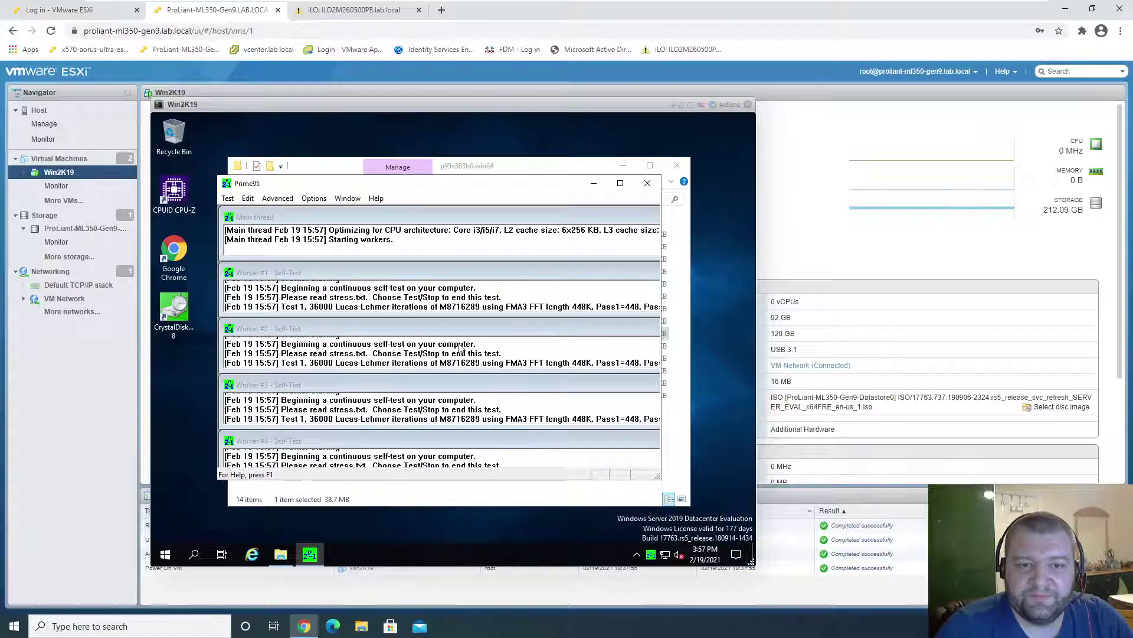
pyautogui.doubleClick(540, 188)
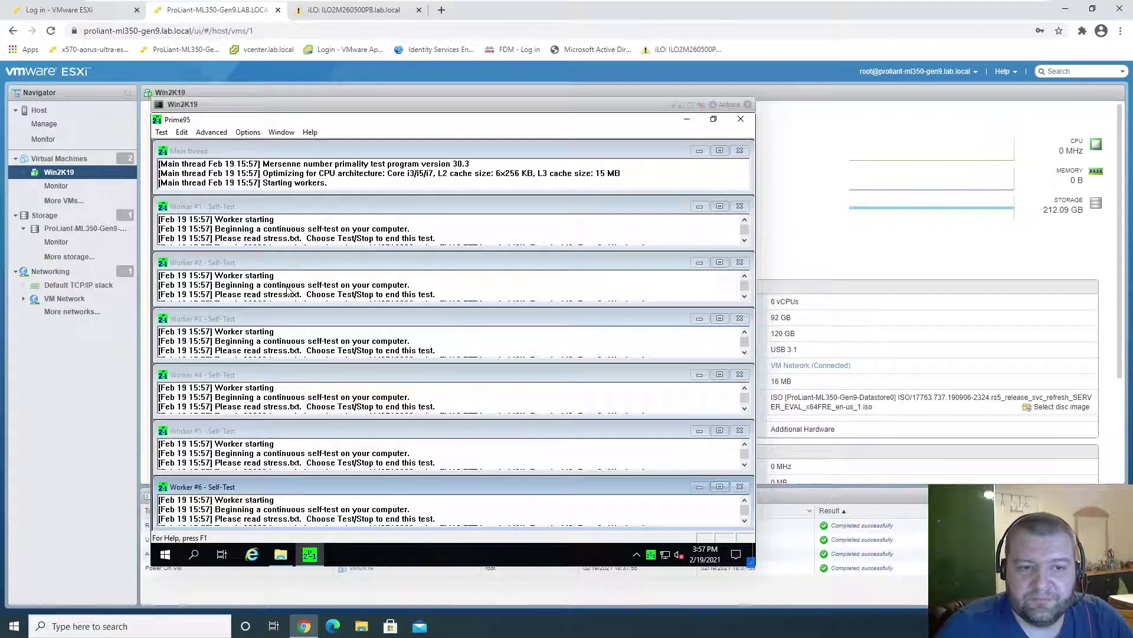
pyautogui.click(315, 239)
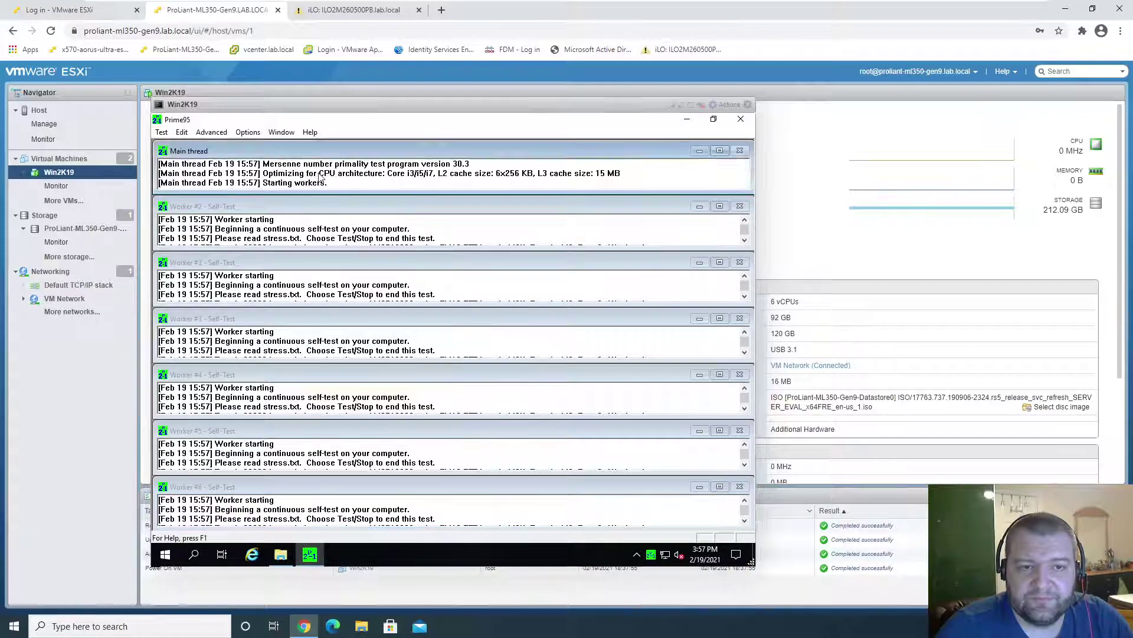
# - Open Task Manager's Performance view to see CPU at 100% and memory at 80.1 of 92.0 GB
pyautogui.rightClick(415, 550)
pyautogui.click(496, 497)
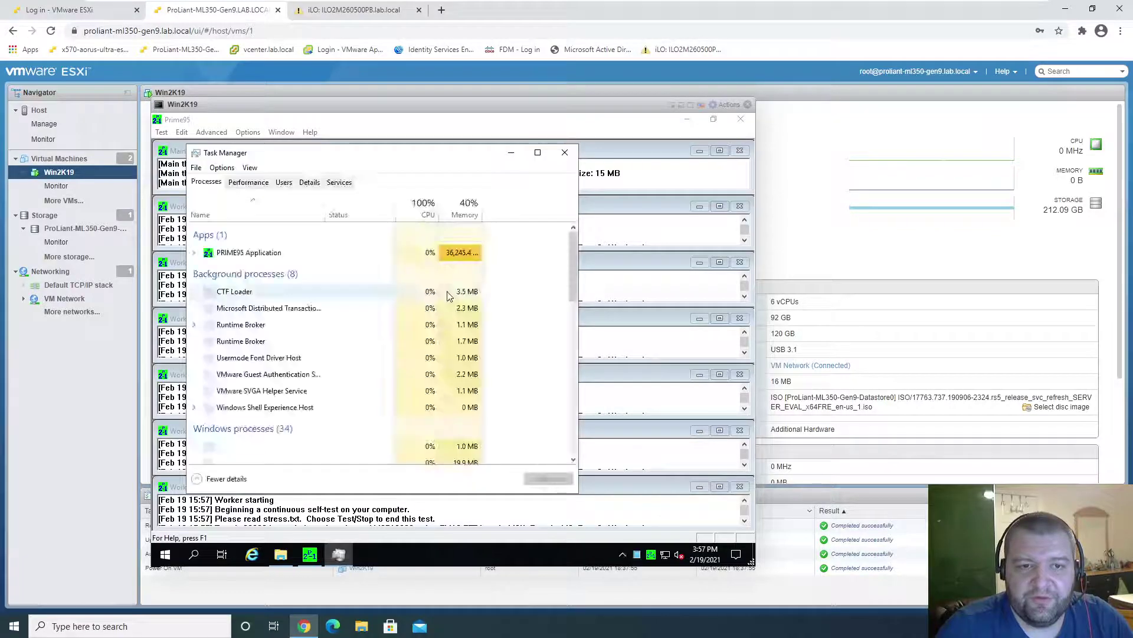
pyautogui.click(249, 183)
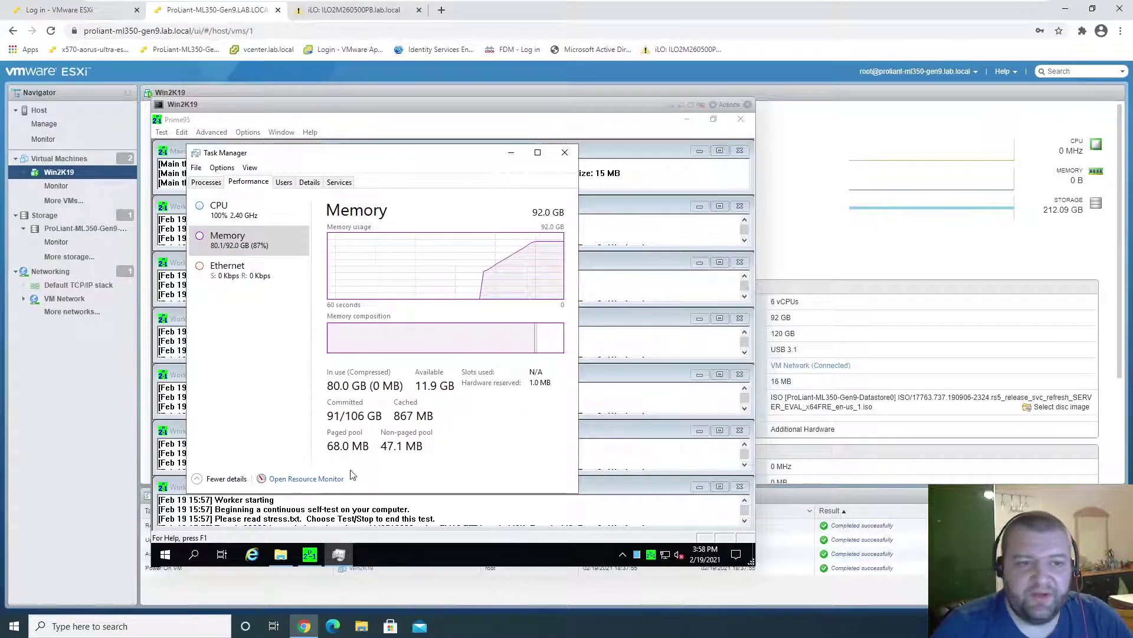
# - Launch Command Prompt in the VM by searching 'cm'
pyautogui.click(193, 553)
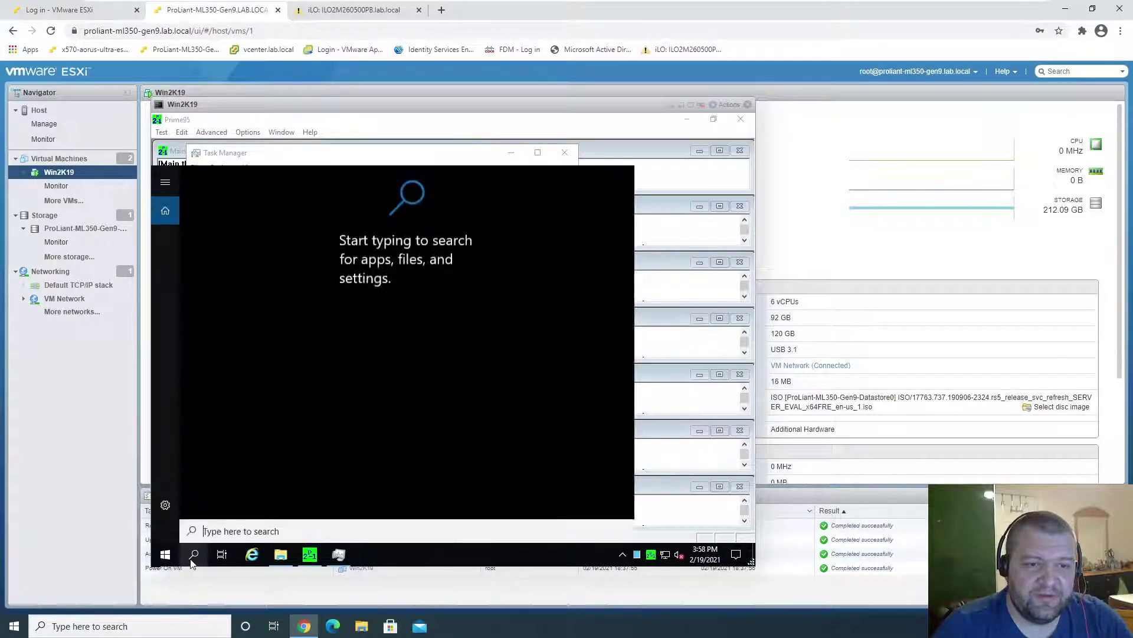
pyautogui.write('cmd')
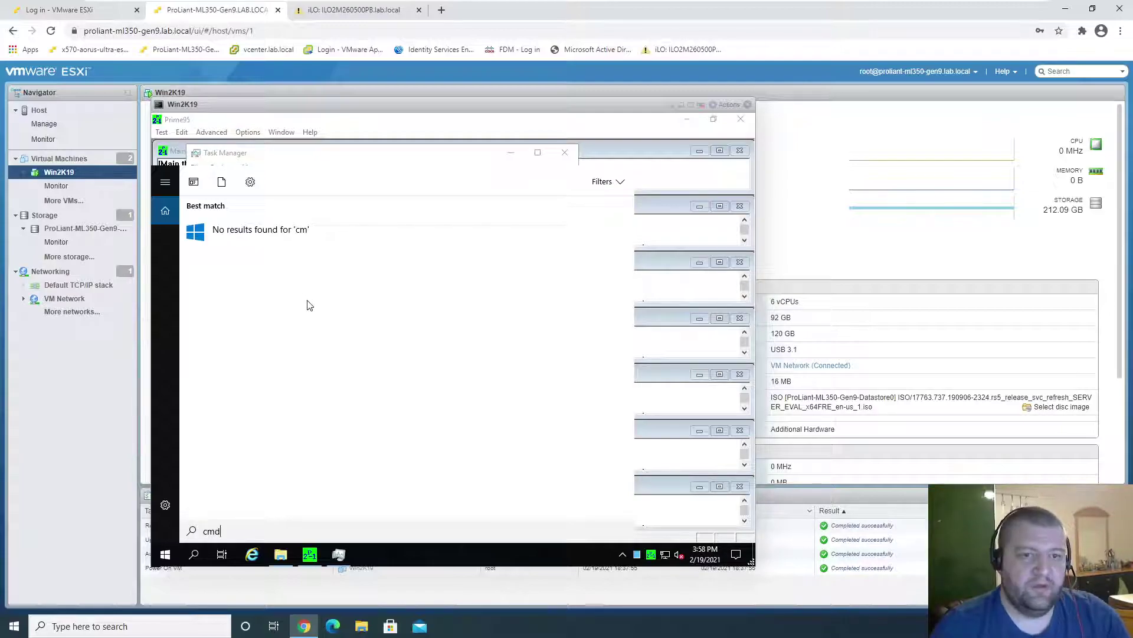
pyautogui.click(267, 233)
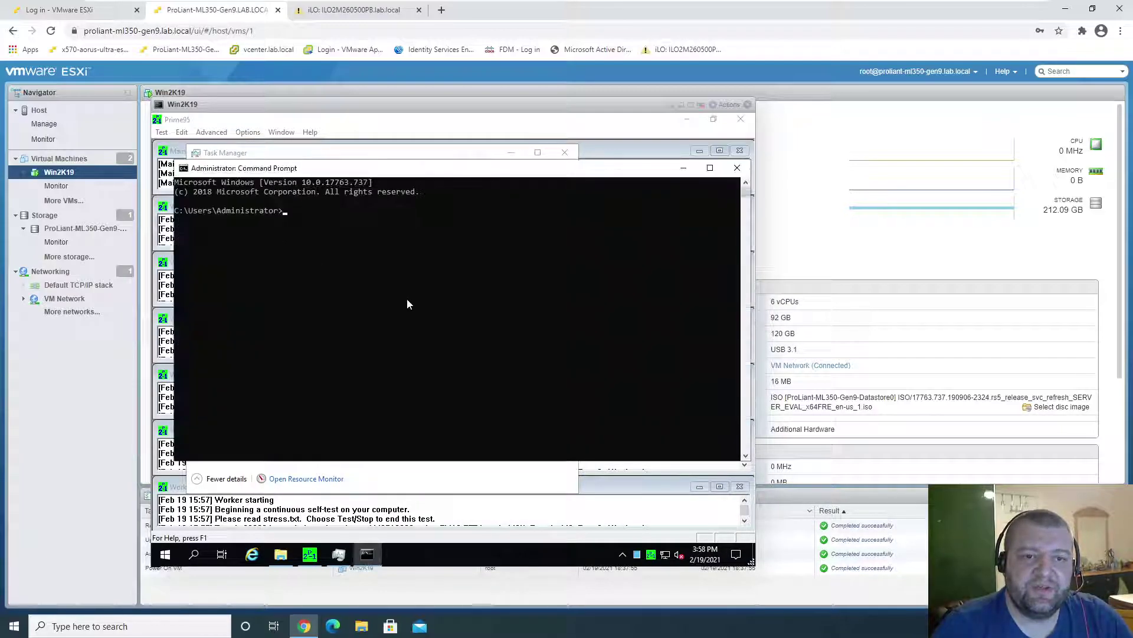
# - Navigate File Explorer to Downloads\iperf-3.1.3-win64 and copy its address-bar path
pyautogui.click(281, 554)
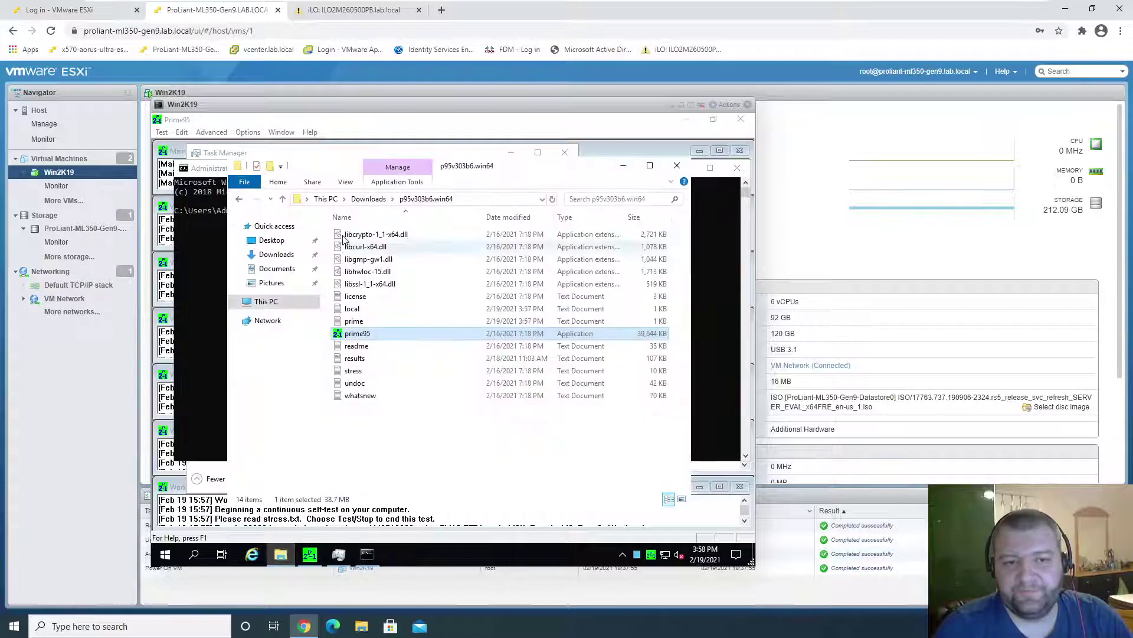
pyautogui.click(324, 199)
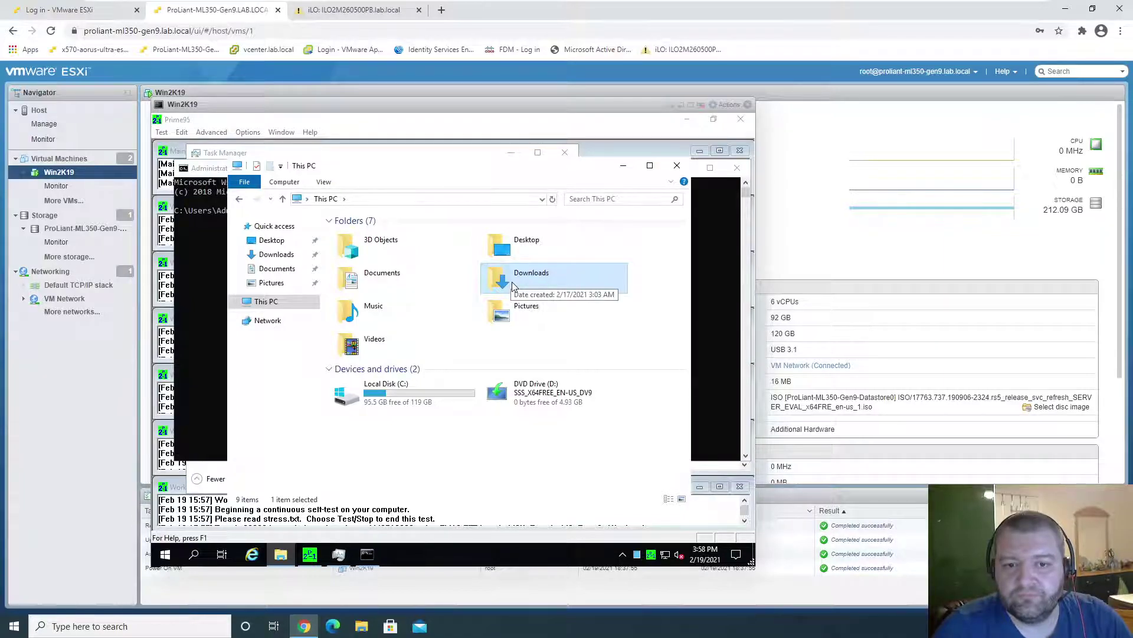
pyautogui.doubleClick(512, 284)
pyautogui.click(381, 236)
pyautogui.doubleClick(380, 236)
pyautogui.click(492, 199)
pyautogui.hotkey('ctrl', 'c')
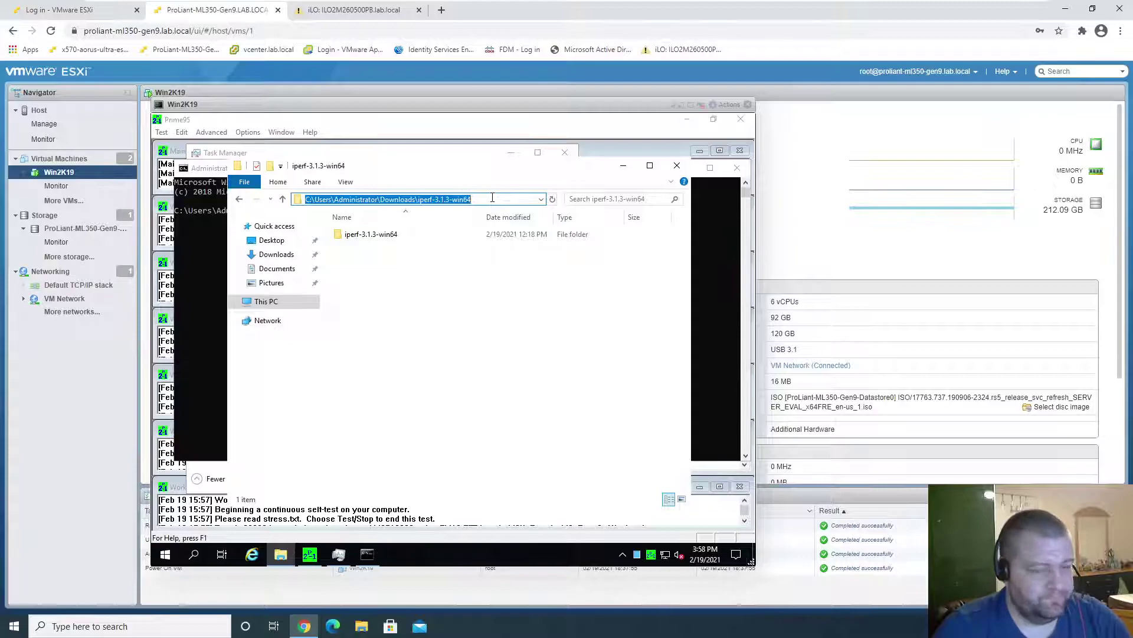
# - Minimize Explorer and enter 'cd' followed by the pasted iperf folder path in Command Prompt
pyautogui.click(623, 166)
pyautogui.click(455, 268)
pyautogui.press('Escape')
pyautogui.write('cd')
pyautogui.hotkey('ctrl', 'v')
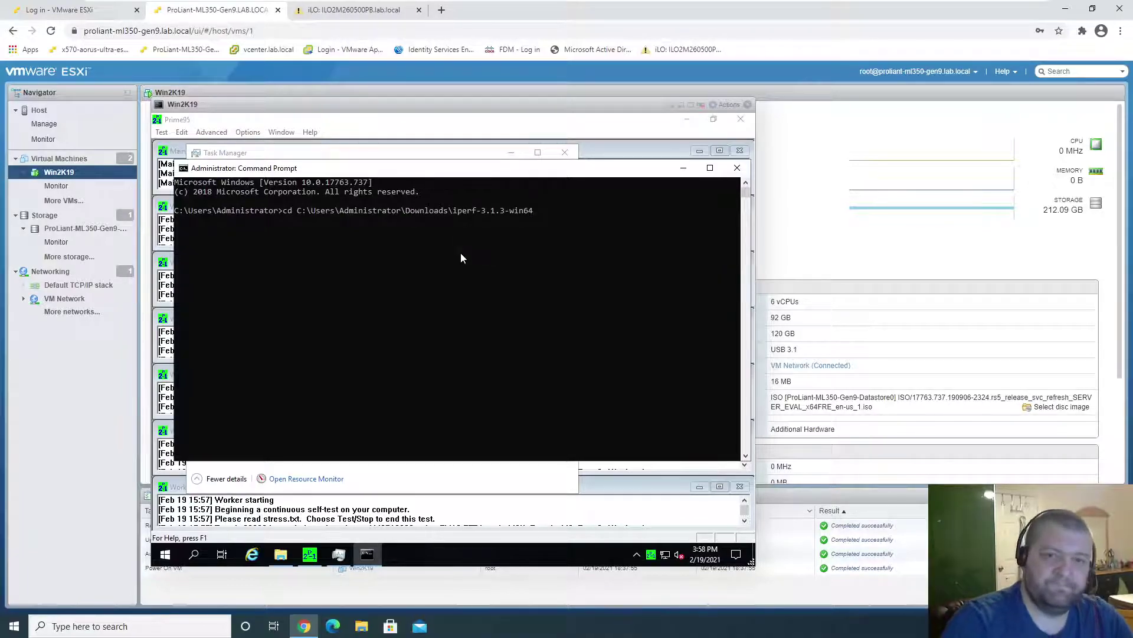
# - Change into the iperf-3.1.3-win64 folder and list its contents with dir
pyautogui.press('Return')
pyautogui.write('dir')
pyautogui.press('Return')
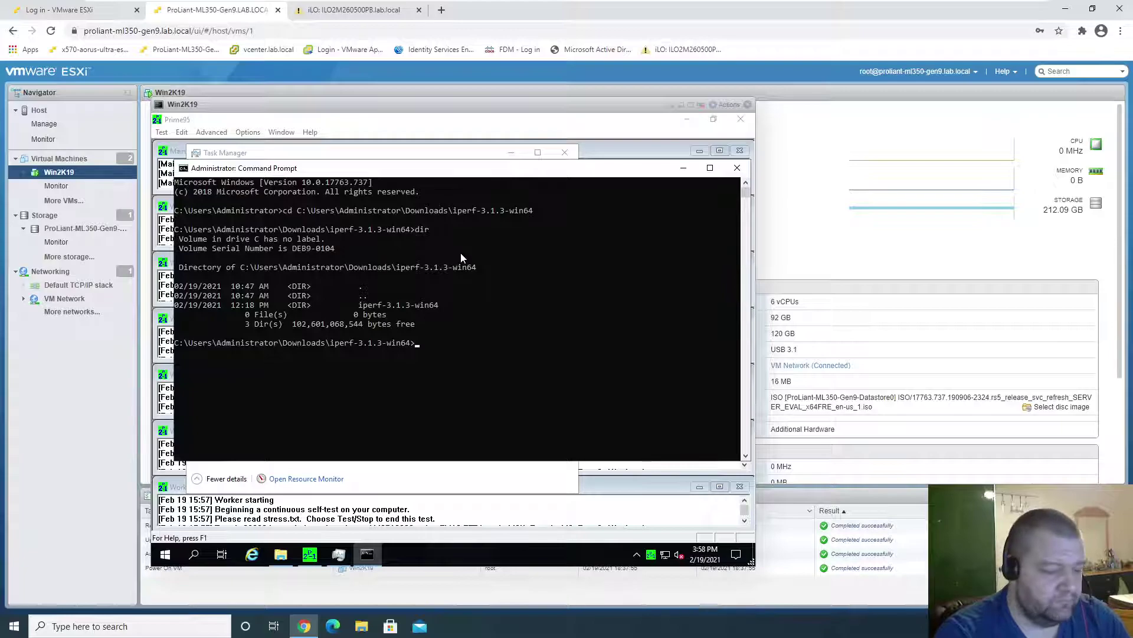
# - Try running iperf-3.1.3-win64 -c 10.192.172.10 -t 60, which fails as not recognized
pyautogui.write('i')
pyautogui.press('BackSpace')
pyautogui.write('i')
pyautogui.press('Tab')
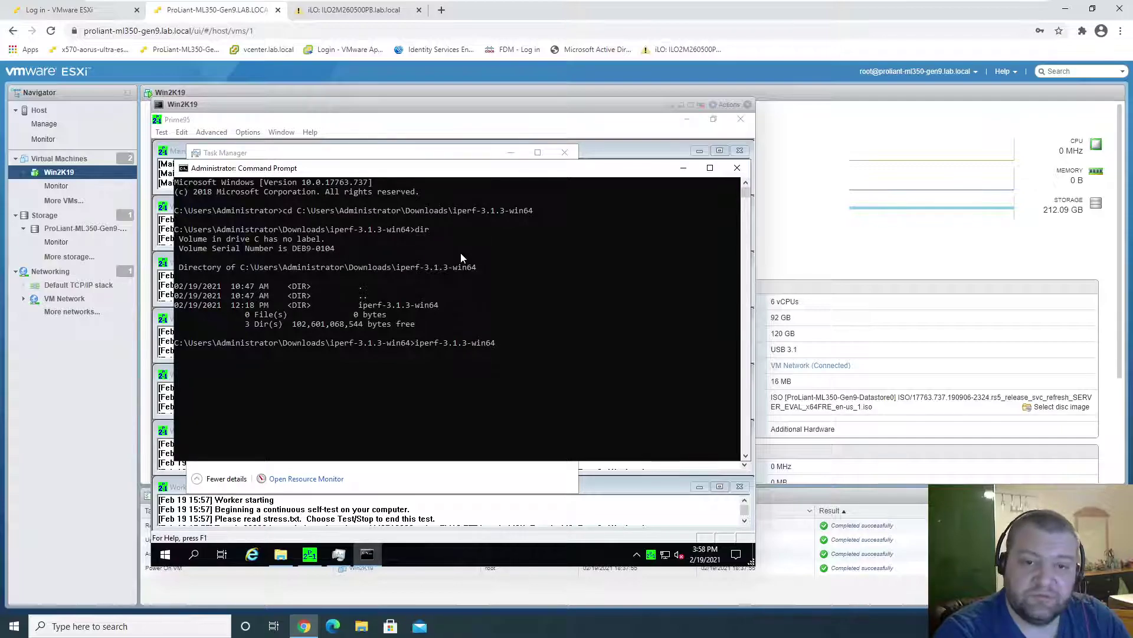
pyautogui.write('-c')
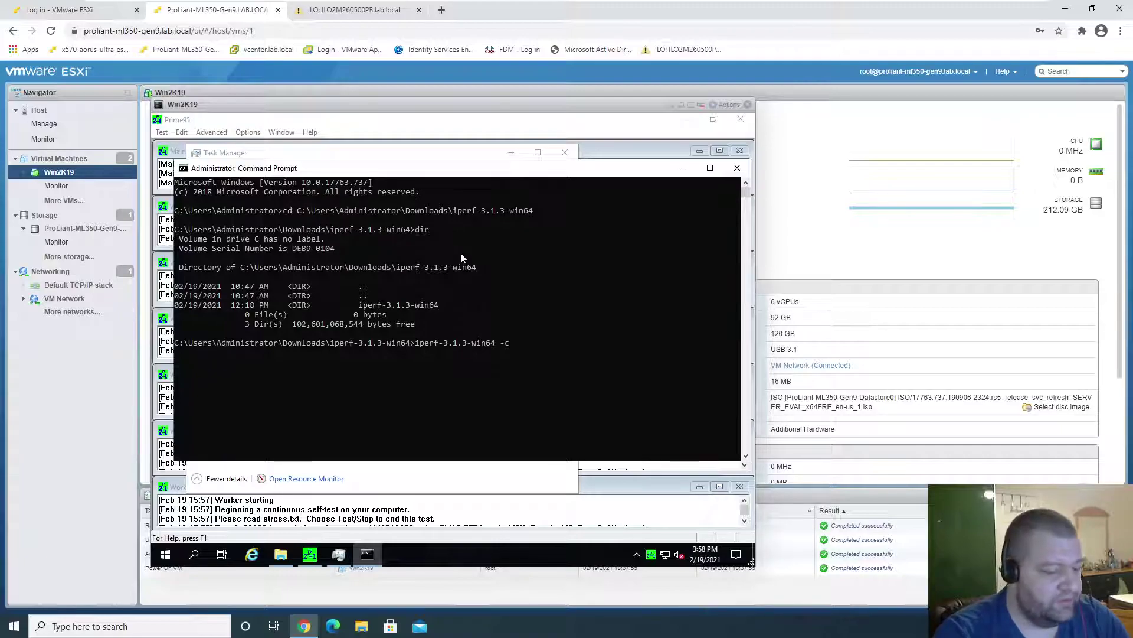
pyautogui.write('10.192')
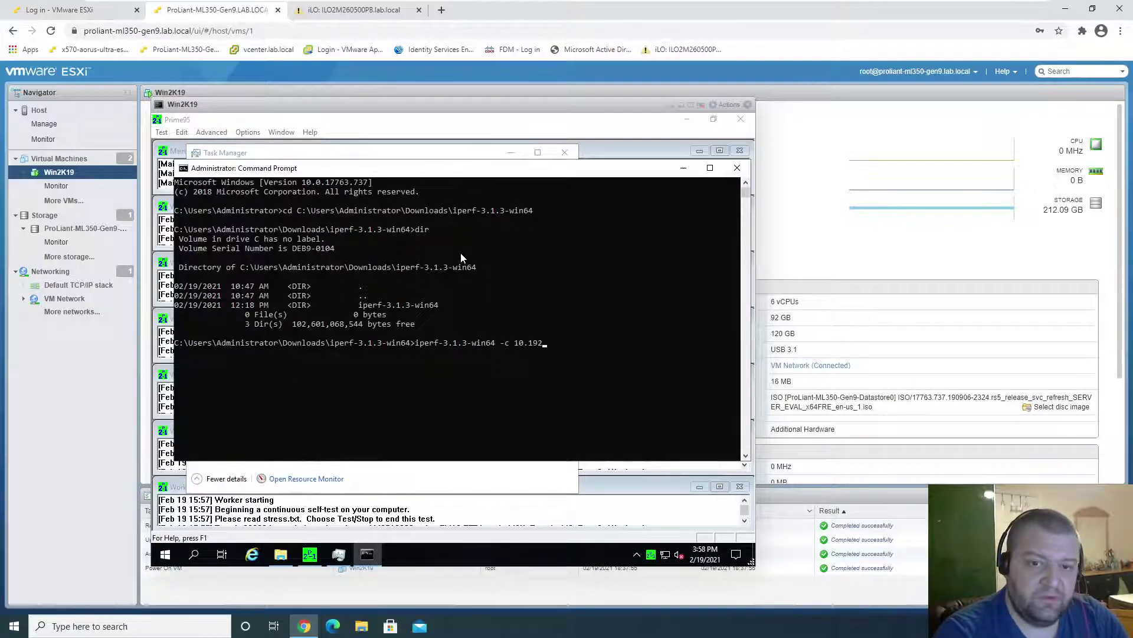
pyautogui.write('.172')
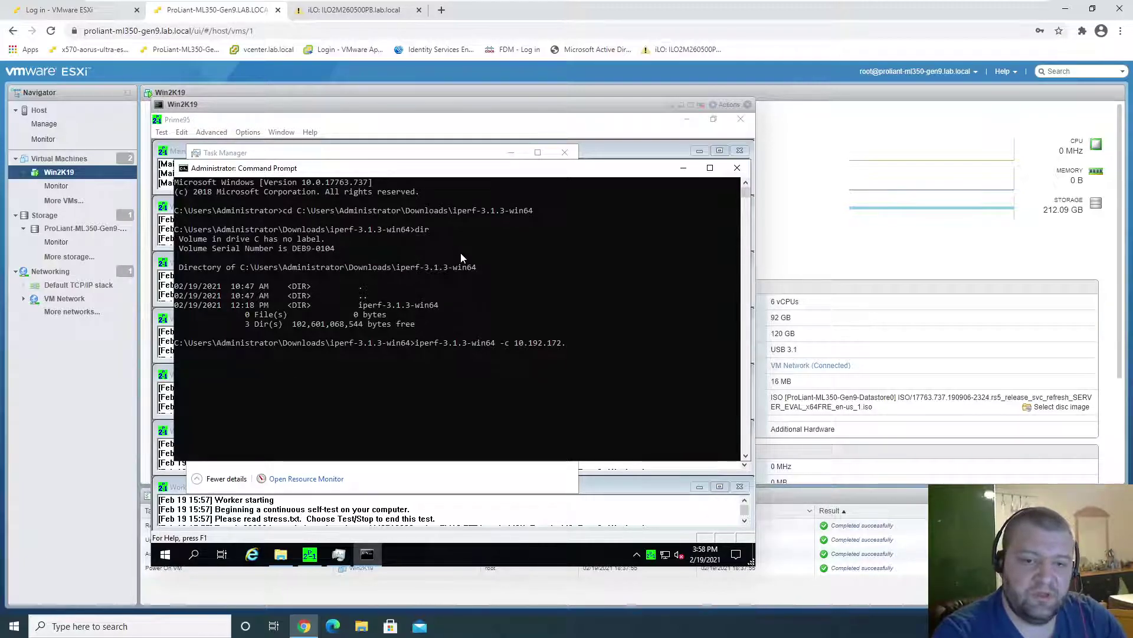
pyautogui.write('.10')
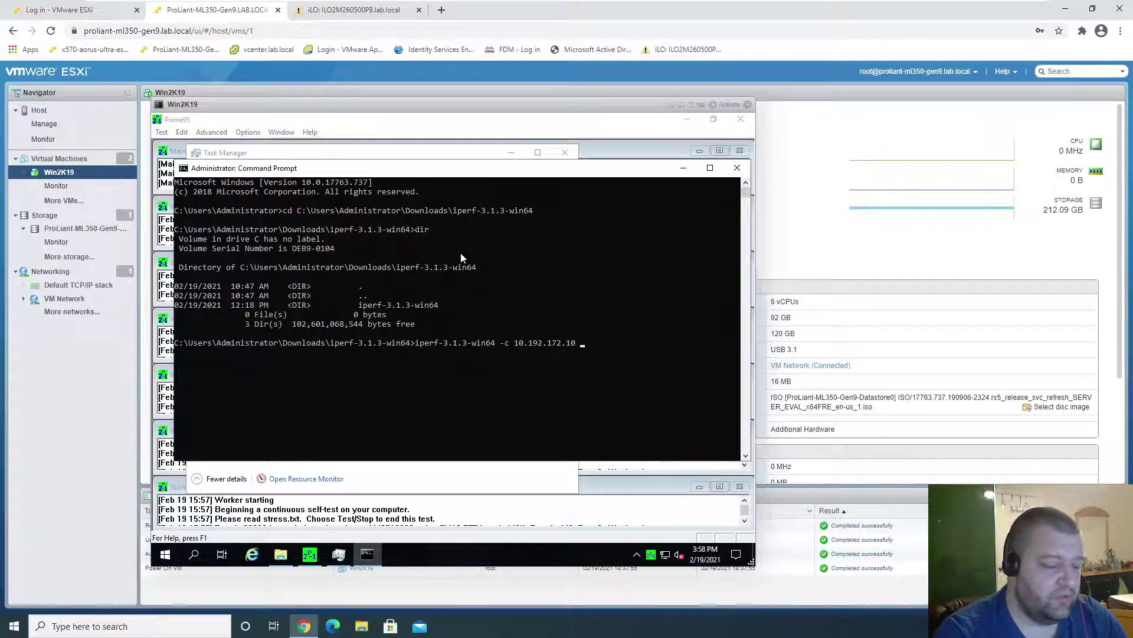
pyautogui.write(' -')
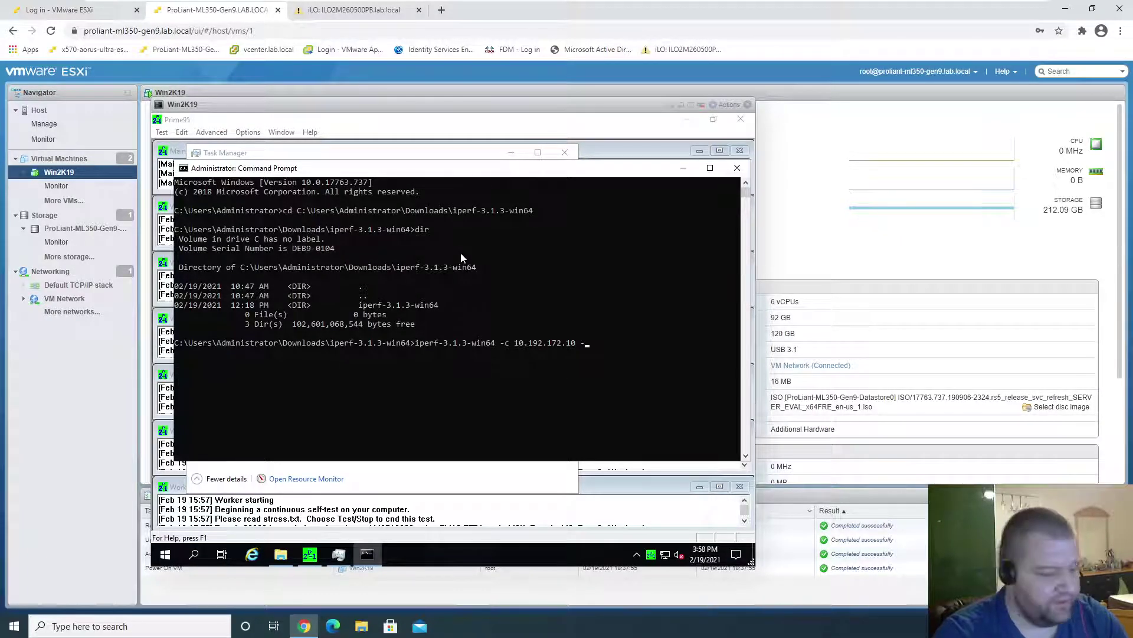
pyautogui.write('t 60')
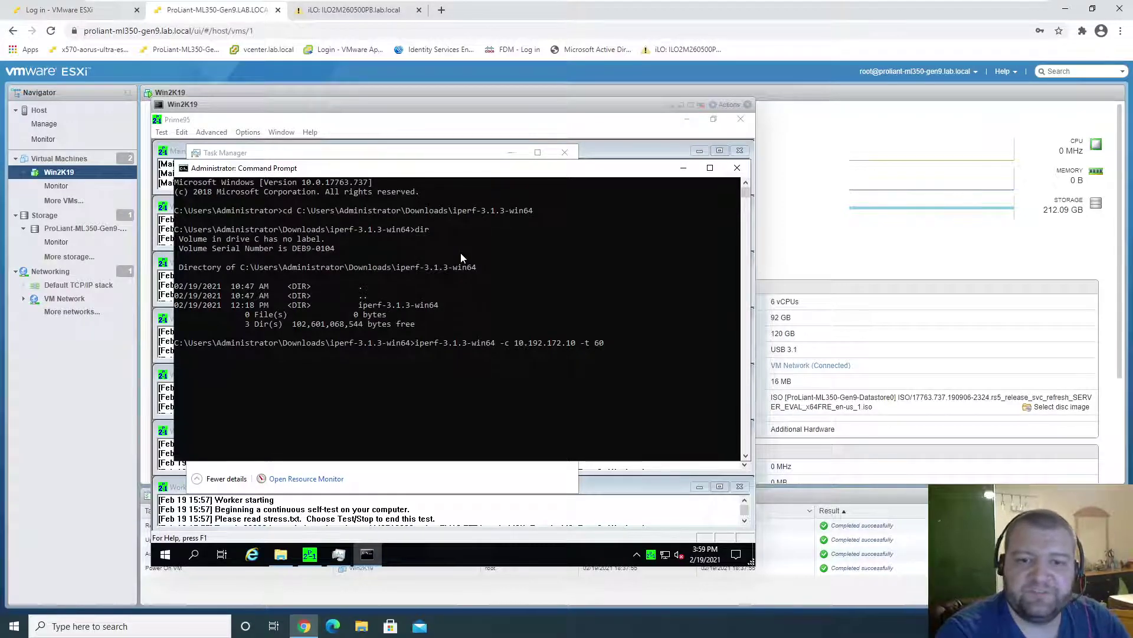
pyautogui.press('Return')
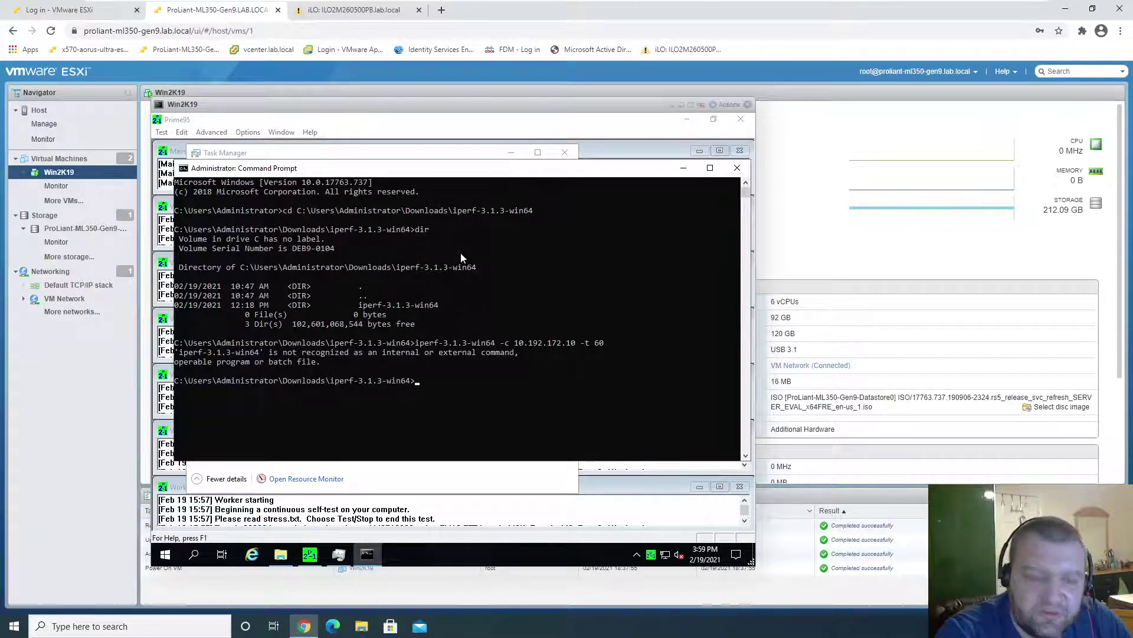
# - Clear the recalled command and run dir again, revealing a nested iperf-3.1.3-win64 folder
pyautogui.press('Up')
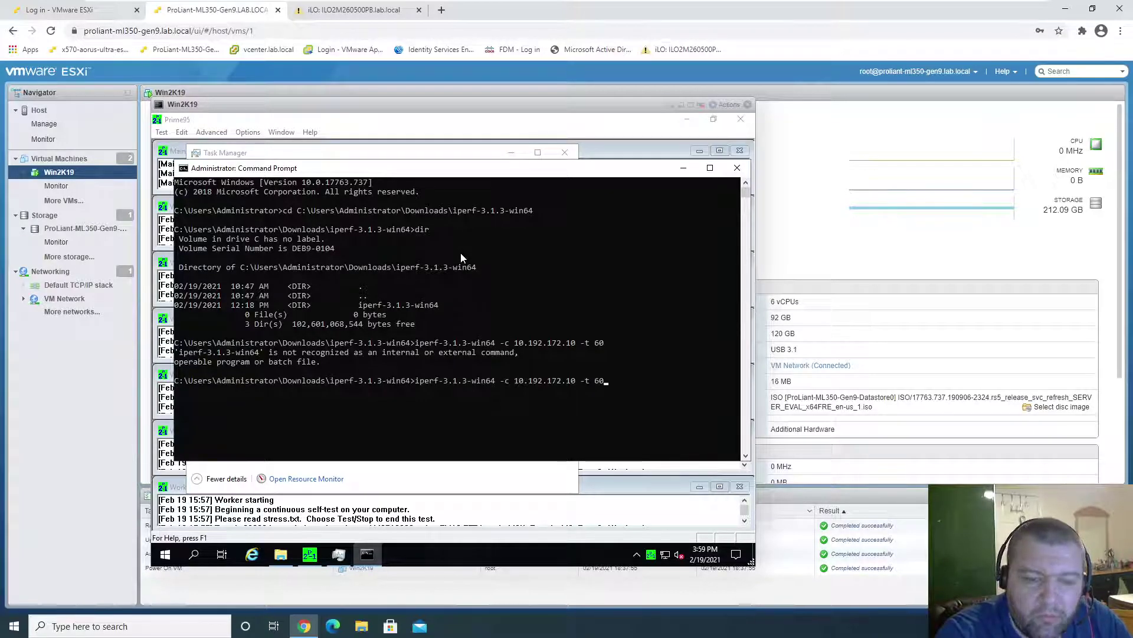
pyautogui.press('BackSpace')
pyautogui.press('BackSpace')
pyautogui.press('BackSpace')
pyautogui.press('BackSpace')
pyautogui.press('BackSpace')
pyautogui.press('BackSpace')
pyautogui.press('BackSpace')
pyautogui.press('BackSpace')
pyautogui.press('BackSpace')
pyautogui.press('BackSpace')
pyautogui.press('BackSpace')
pyautogui.press('BackSpace')
pyautogui.press('BackSpace')
pyautogui.press('BackSpace')
pyautogui.press('BackSpace')
pyautogui.press('BackSpace')
pyautogui.press('BackSpace')
pyautogui.press('BackSpace')
pyautogui.press('BackSpace')
pyautogui.press('BackSpace')
pyautogui.press('BackSpace')
pyautogui.press('BackSpace')
pyautogui.press('BackSpace')
pyautogui.press('BackSpace')
pyautogui.press('BackSpace')
pyautogui.press('BackSpace')
pyautogui.press('BackSpace')
pyautogui.press('BackSpace')
pyautogui.press('BackSpace')
pyautogui.press('BackSpace')
pyautogui.write('dir')
pyautogui.press('Return')
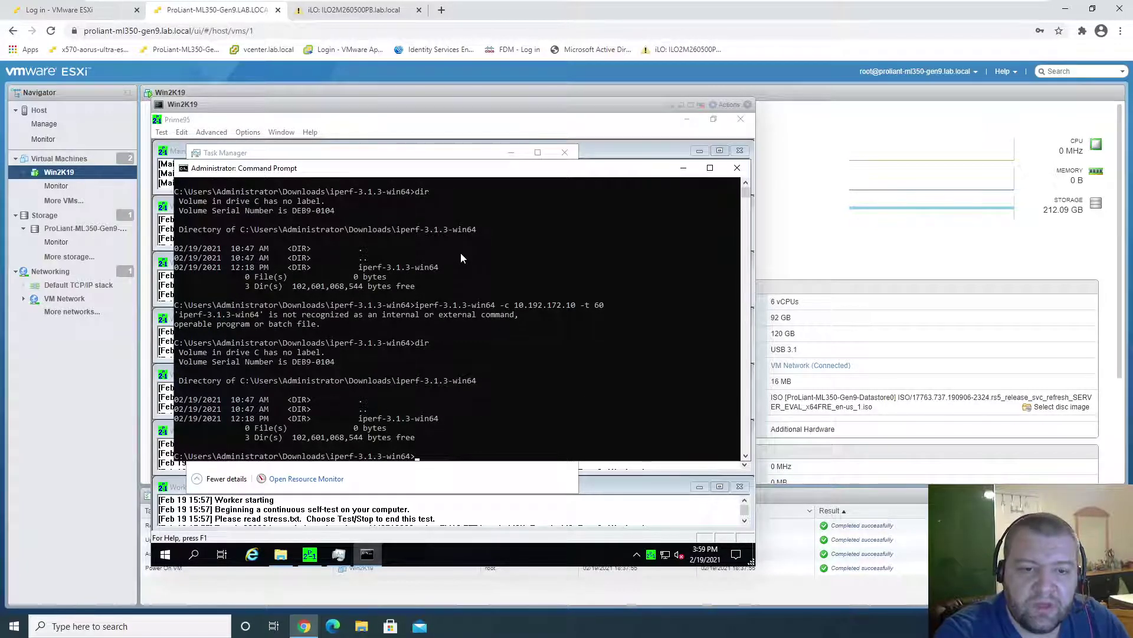
# - Enter the nested iperf-3.1.3-win64 folder and list it, showing iperf3.exe and cygwin1.dll
pyautogui.write('cd iperf-3.1.3-win64')
pyautogui.press('Return')
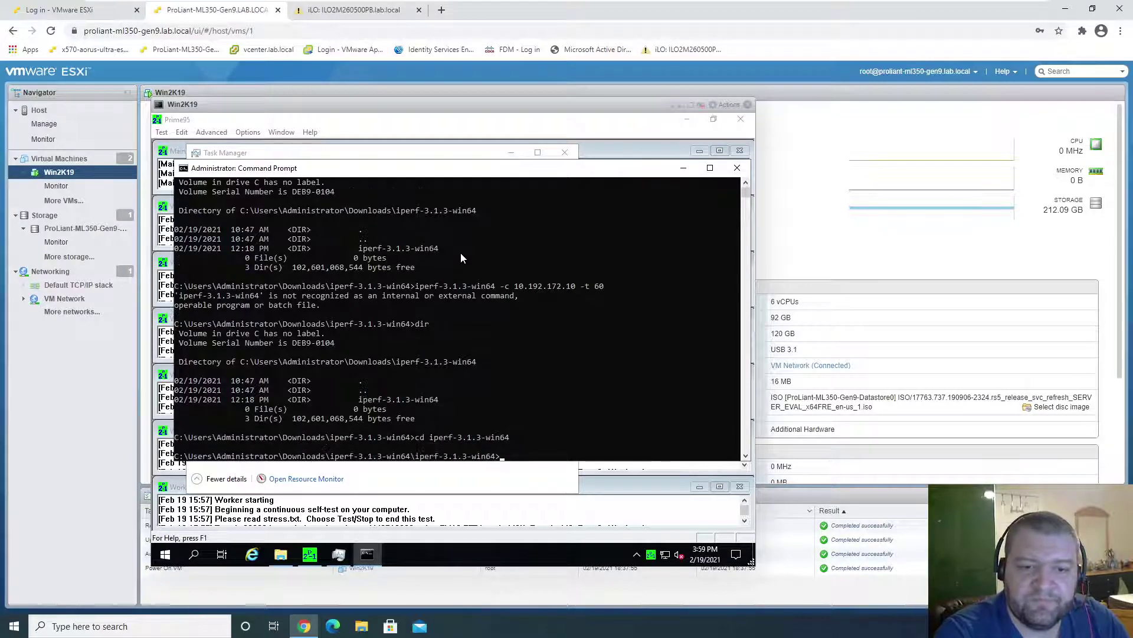
pyautogui.write('dir')
pyautogui.press('Return')
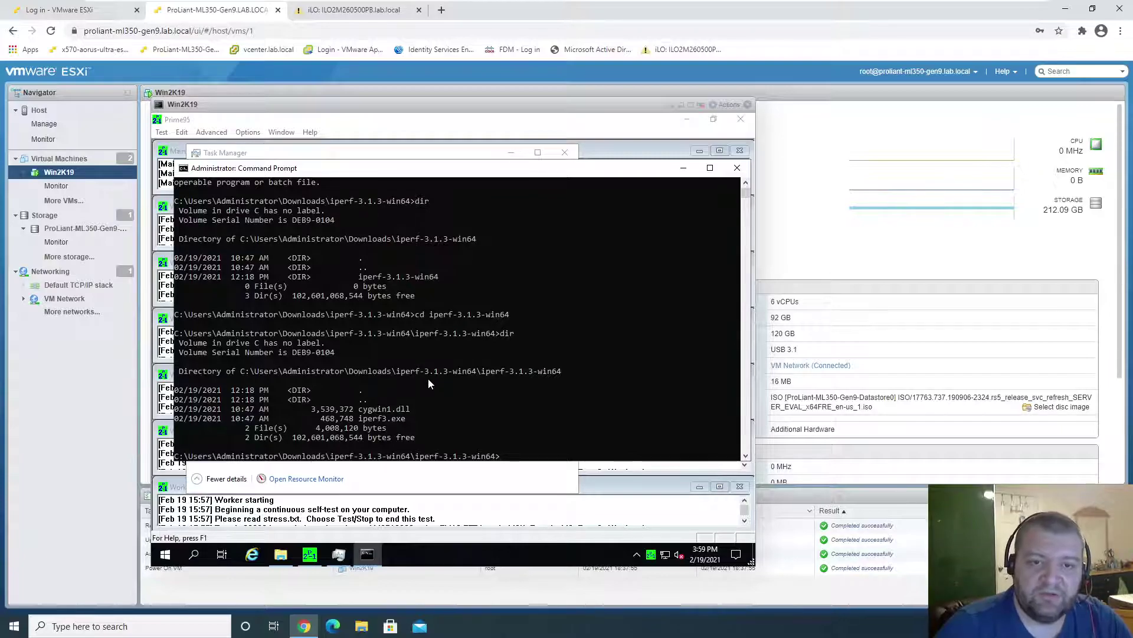
# - Type iperf3.exe and append the copied '-c 10.192.172.10 -t 60' options from the earlier command
pyautogui.write('iperf3.exe')
pyautogui.scroll(1, 476, 374)
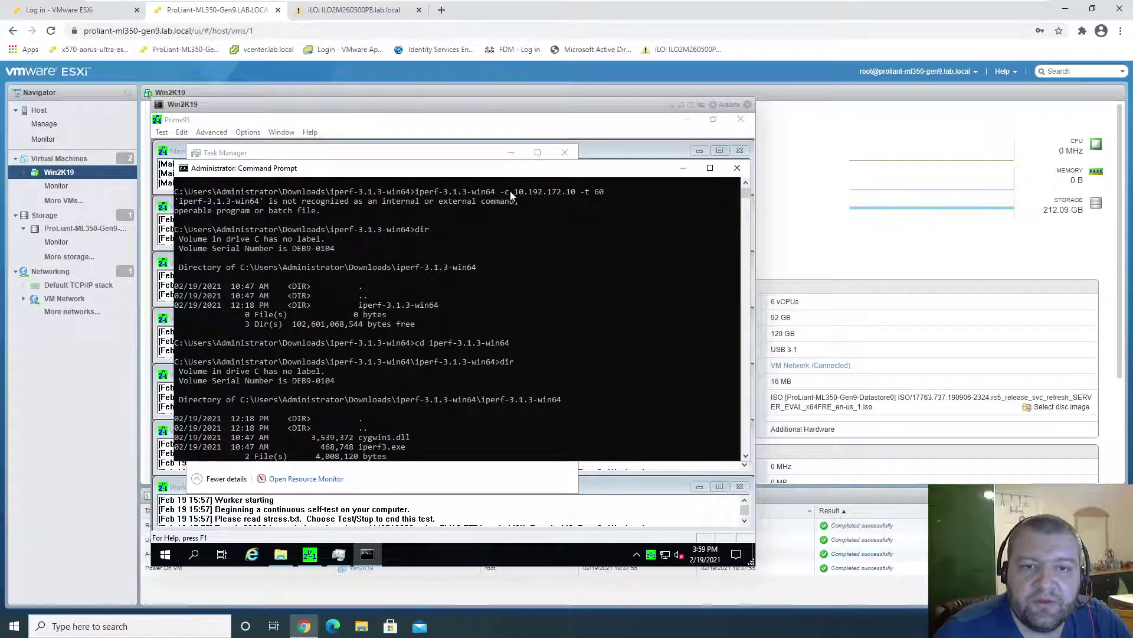
pyautogui.moveTo(501, 194); pyautogui.dragTo(604, 195)
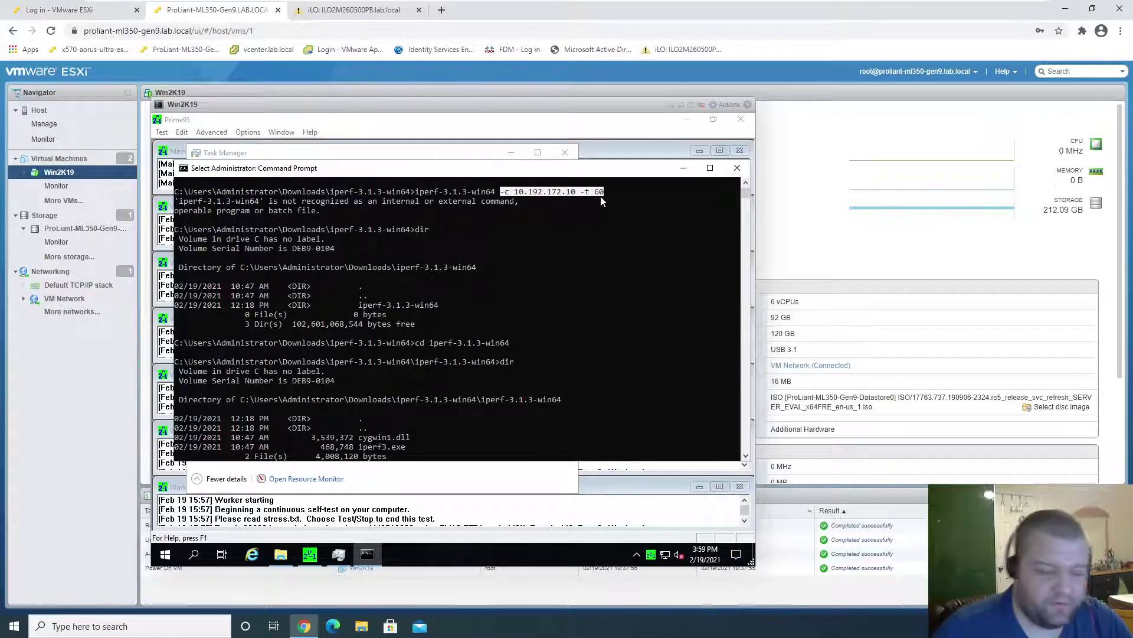
pyautogui.rightClick(600, 196)
pyautogui.scroll(-7, 567, 270)
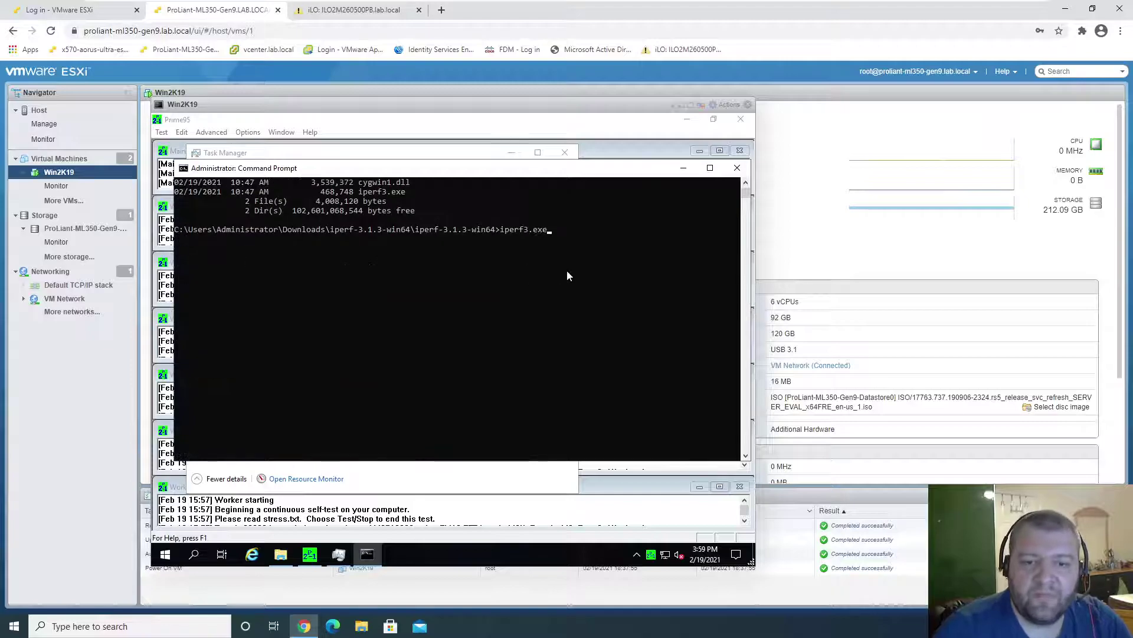
pyautogui.rightClick(630, 290)
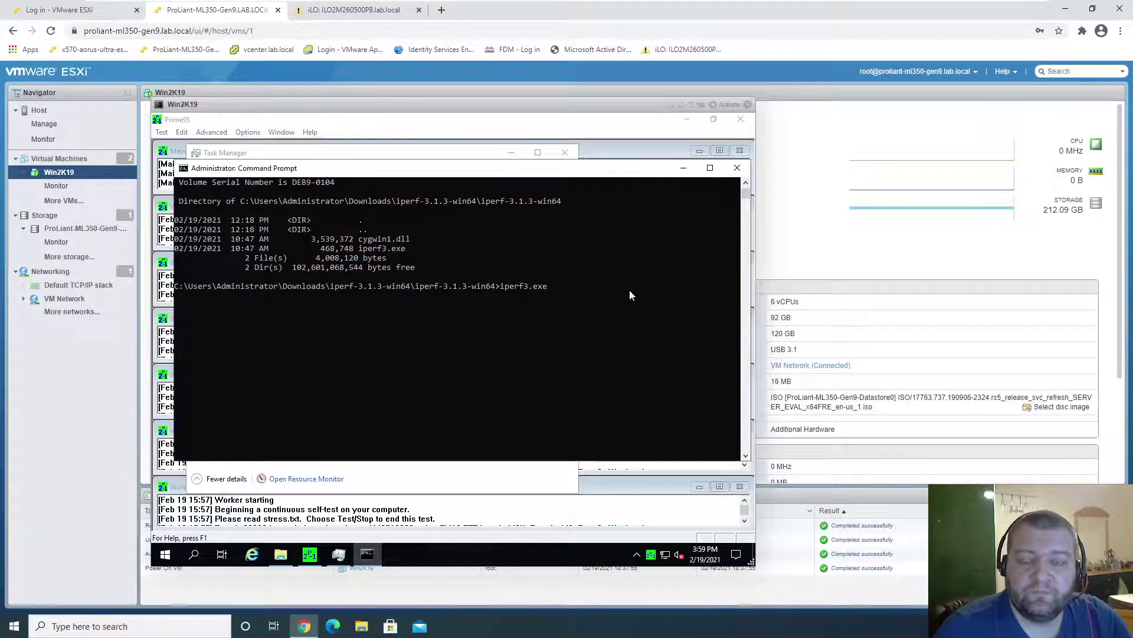
# - Run the 60-second iperf3 test to 10.192.172.10, finishing at 6.60 GBytes and 945 Mbits/sec
pyautogui.press('Return')
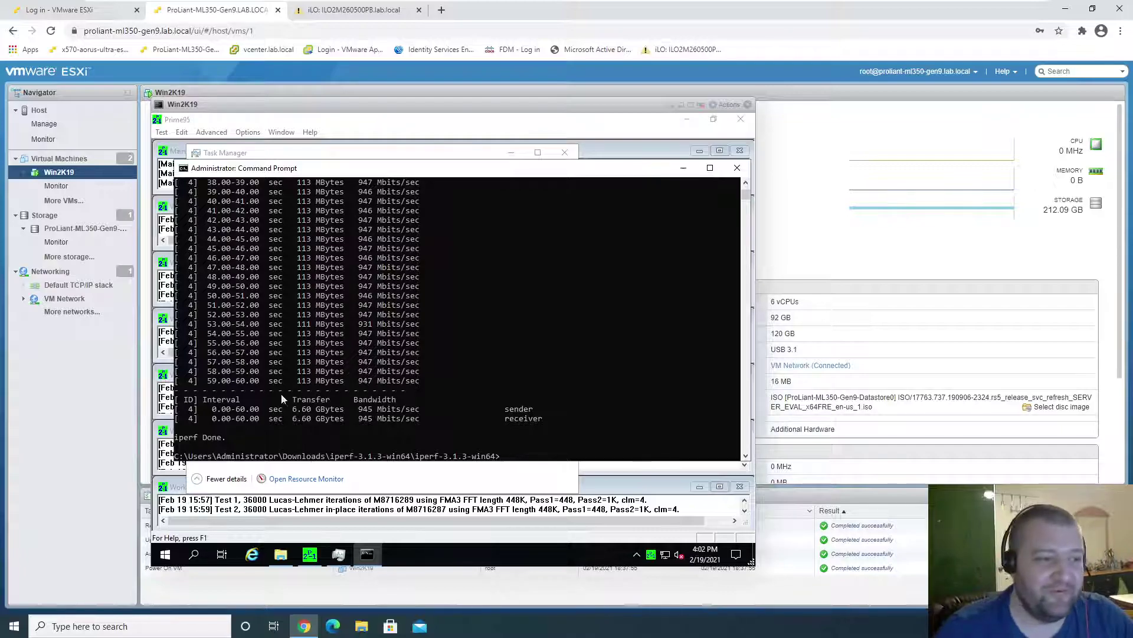
pyautogui.click(573, 230)
pyautogui.click(578, 314)
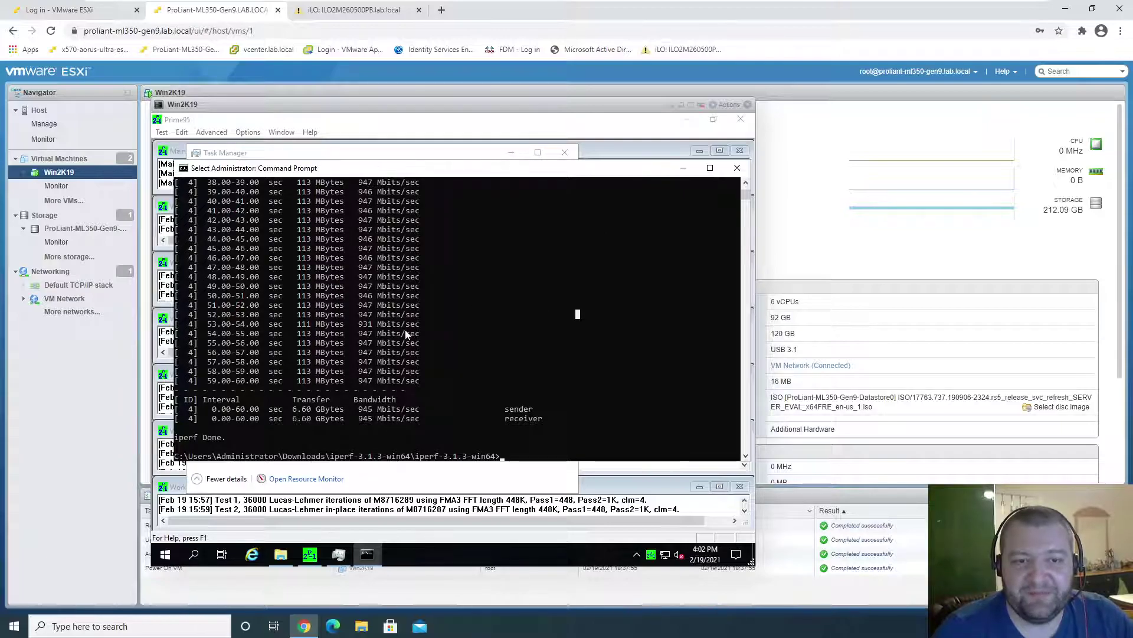
# - Close Command Prompt and Task Manager, then exit Prime95 via Test > Exit
pyautogui.click(738, 167)
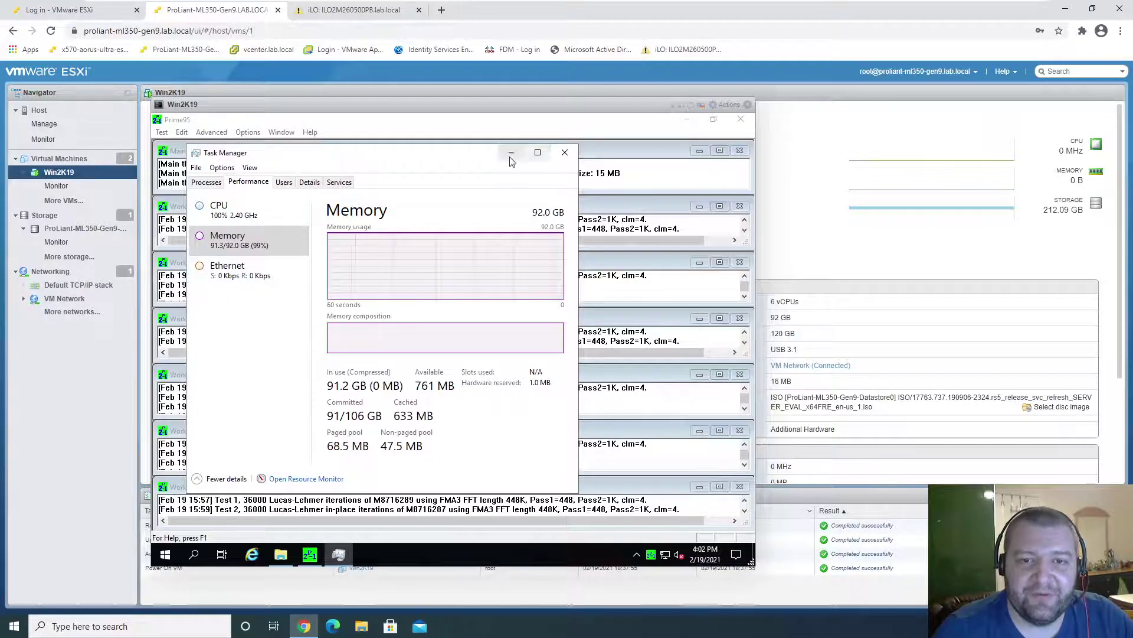
pyautogui.click(565, 153)
pyautogui.click(330, 229)
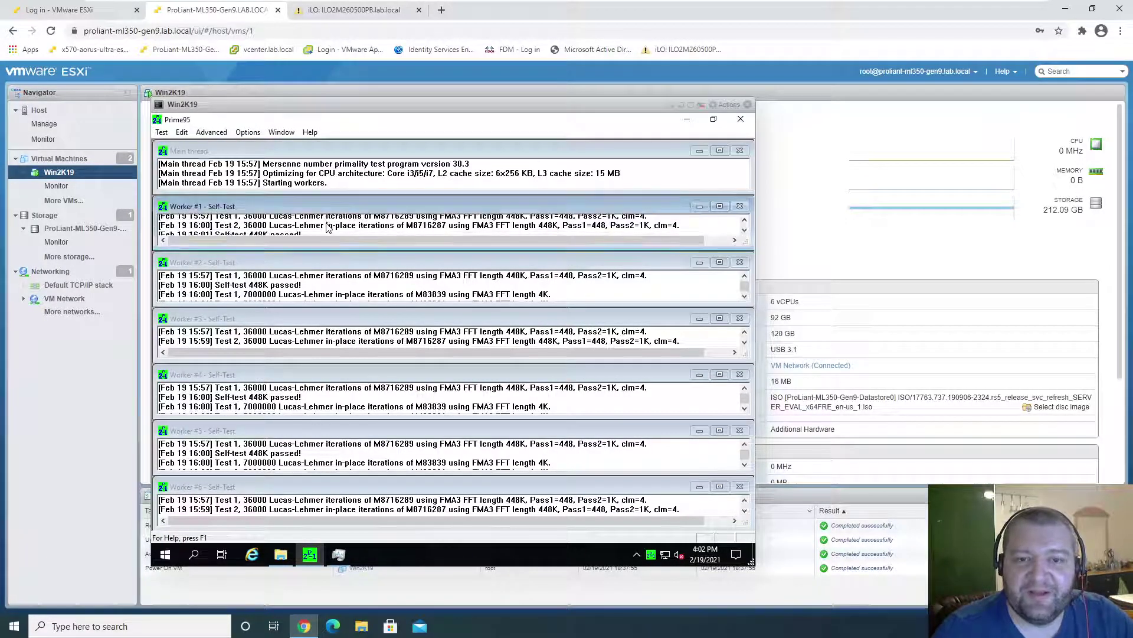
pyautogui.click(317, 292)
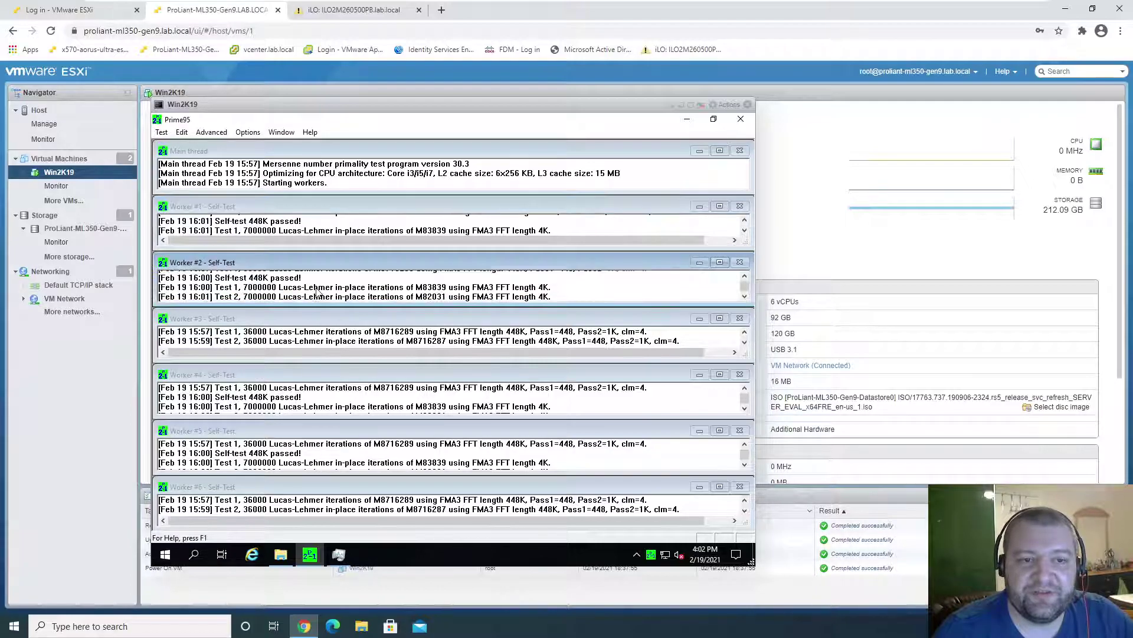
pyautogui.click(161, 132)
pyautogui.click(202, 225)
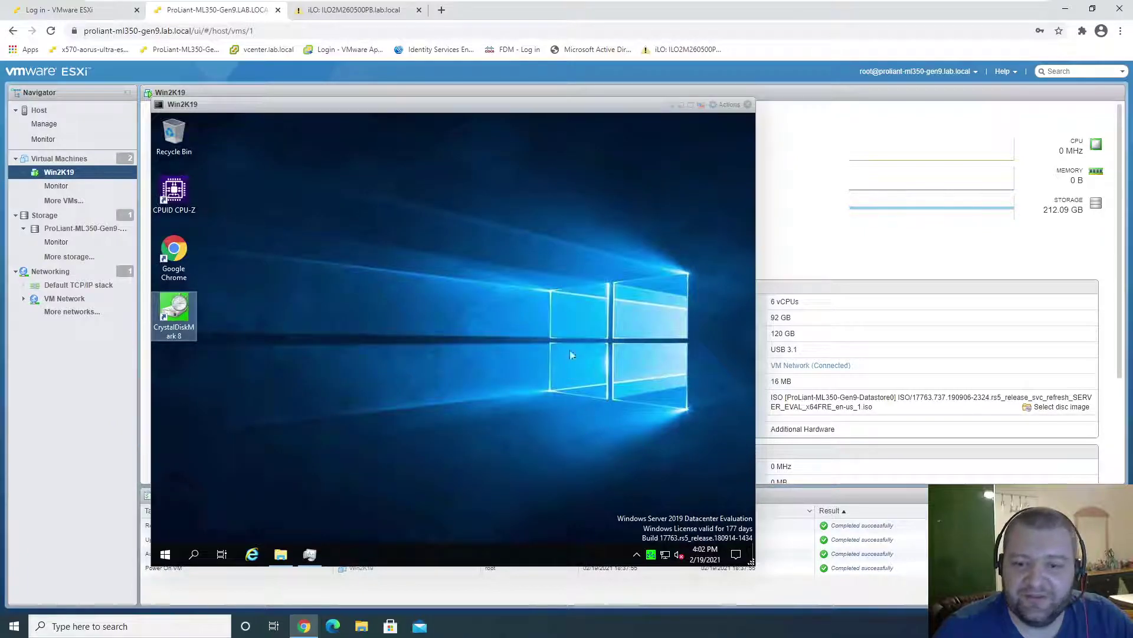
# - Check memory in Task Manager, shut down the Windows guest, and close the VM console
pyautogui.rightClick(491, 549)
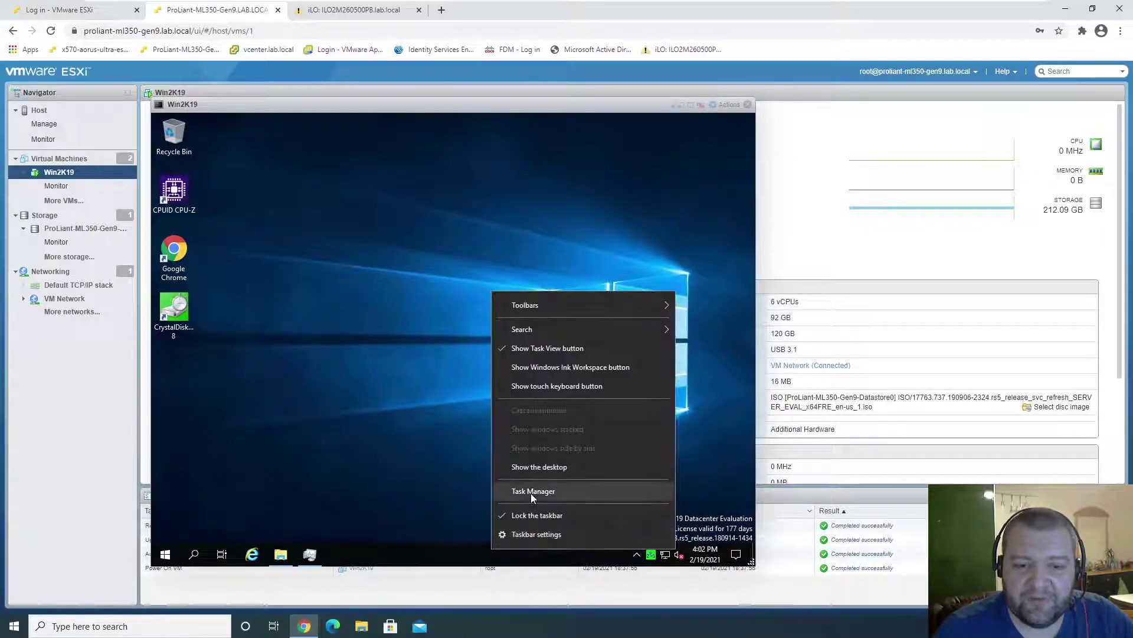
pyautogui.click(532, 492)
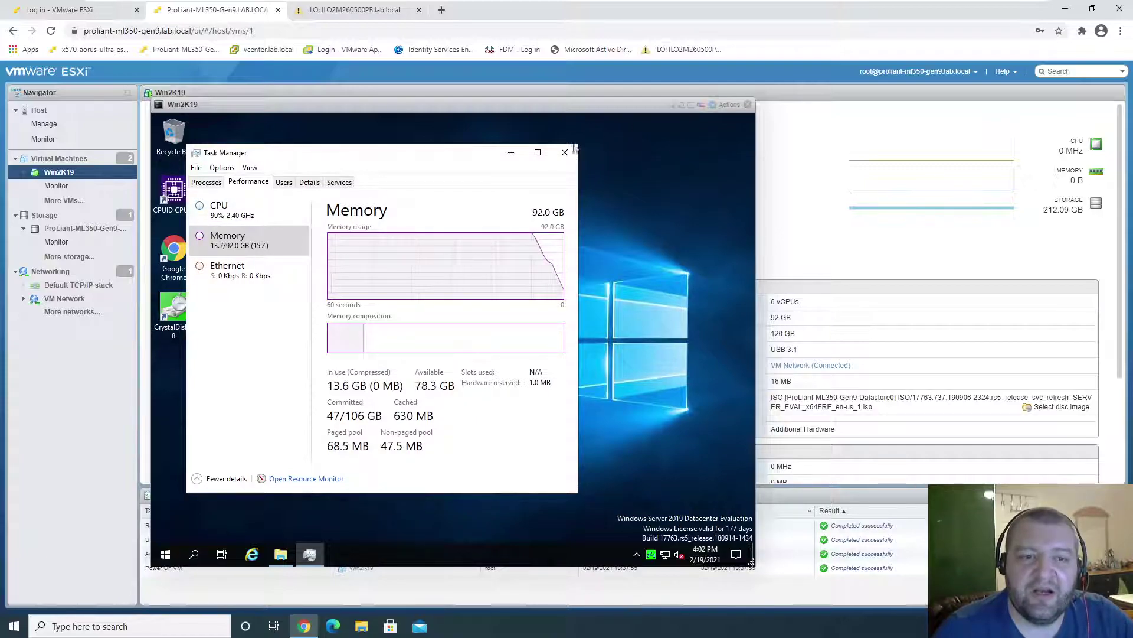
pyautogui.click(166, 553)
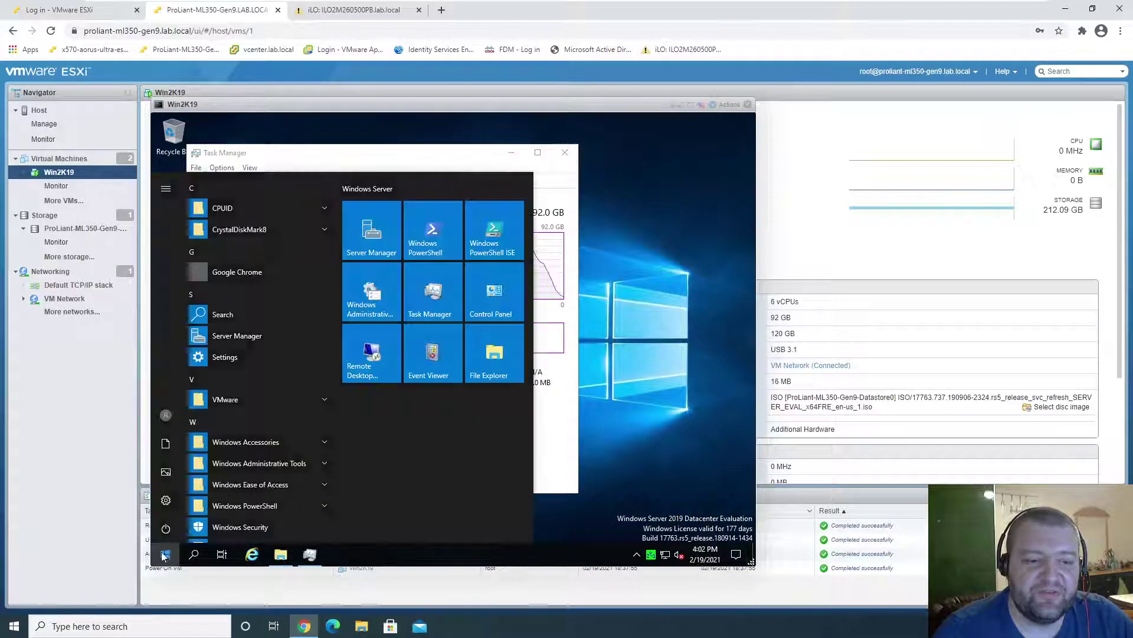
pyautogui.click(166, 528)
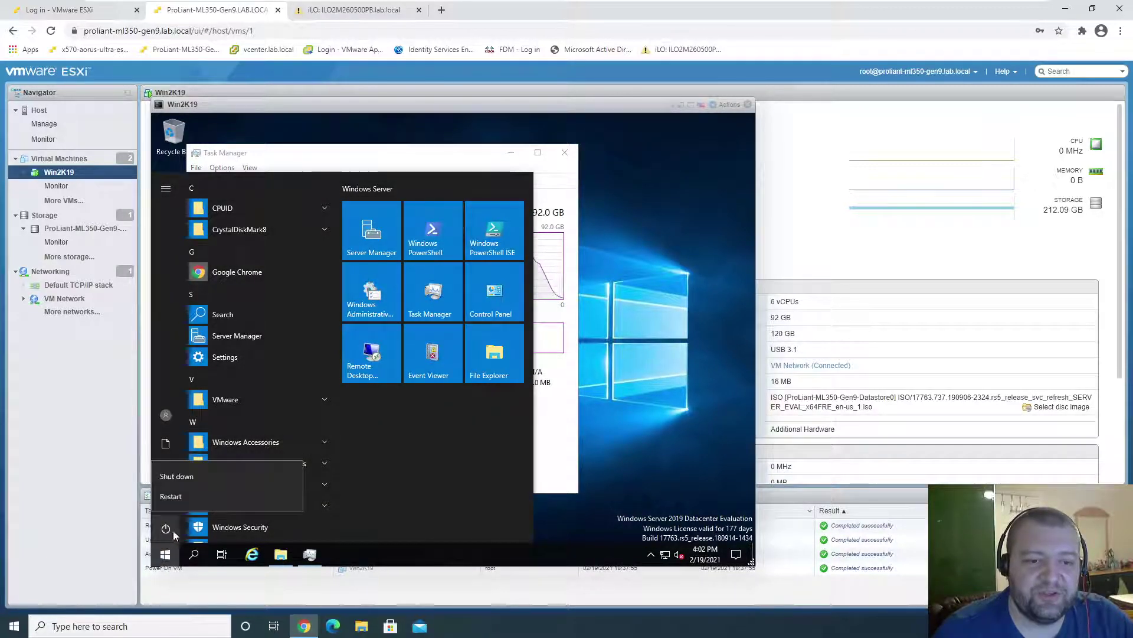
pyautogui.click(193, 477)
pyautogui.click(328, 494)
pyautogui.click(748, 104)
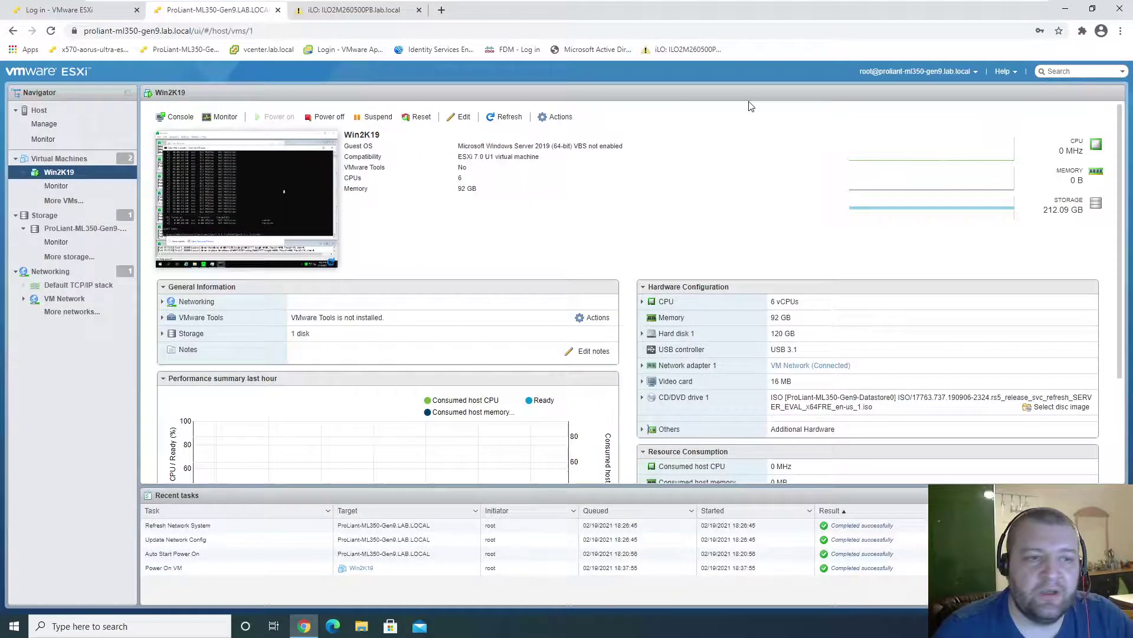
# - Refresh the ProLiant-ML350-Gen9 host summary and review the performance chart
pyautogui.click(76, 122)
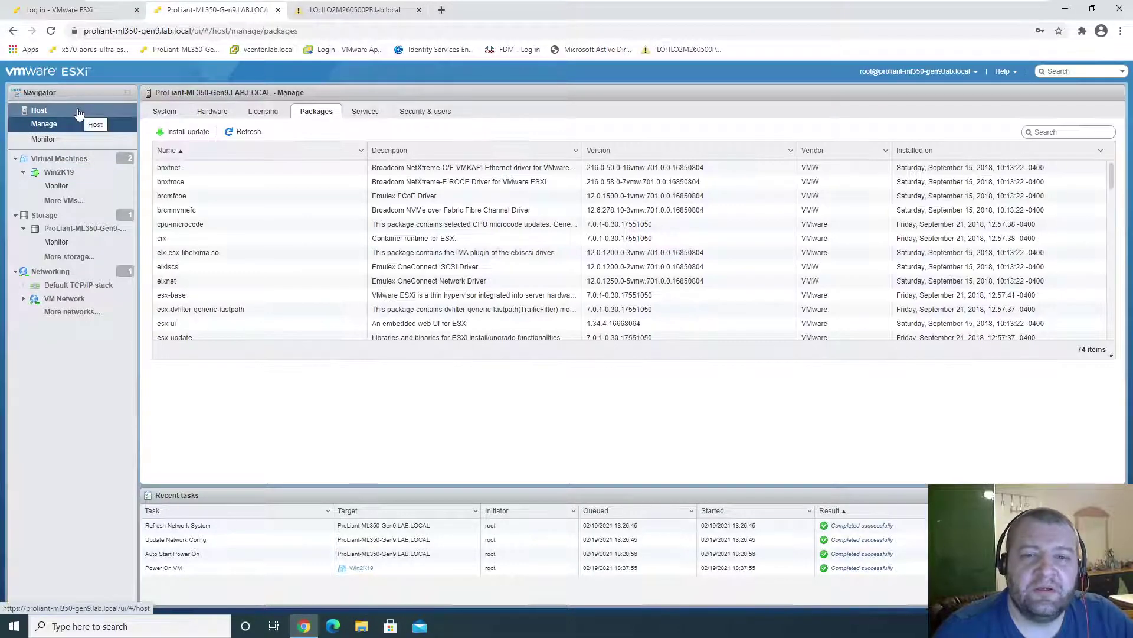
pyautogui.click(78, 112)
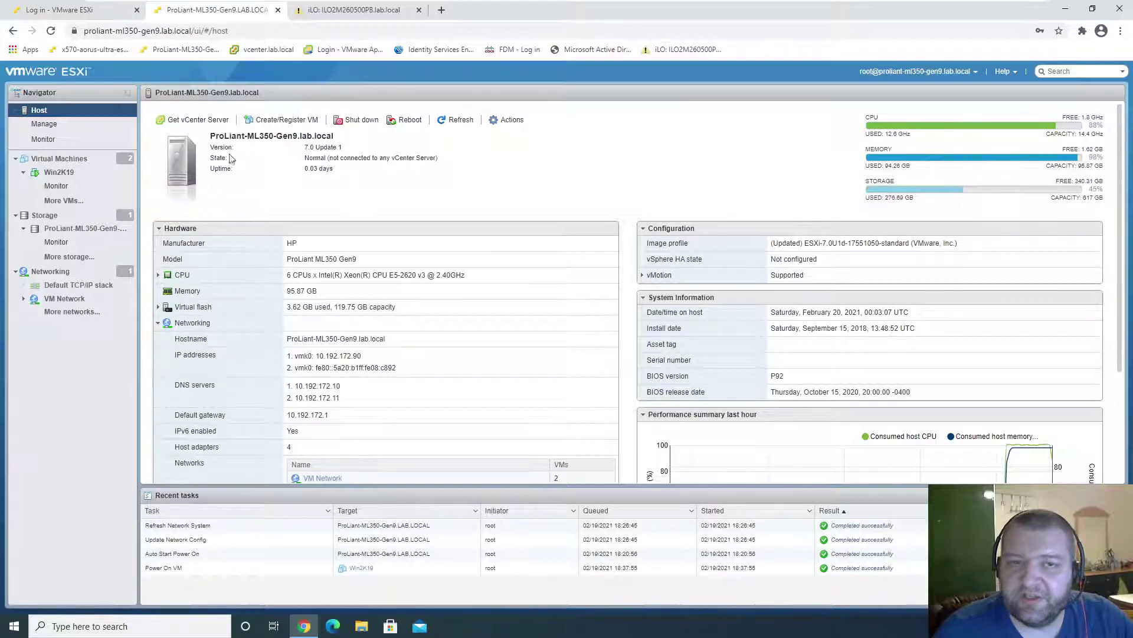
pyautogui.click(457, 120)
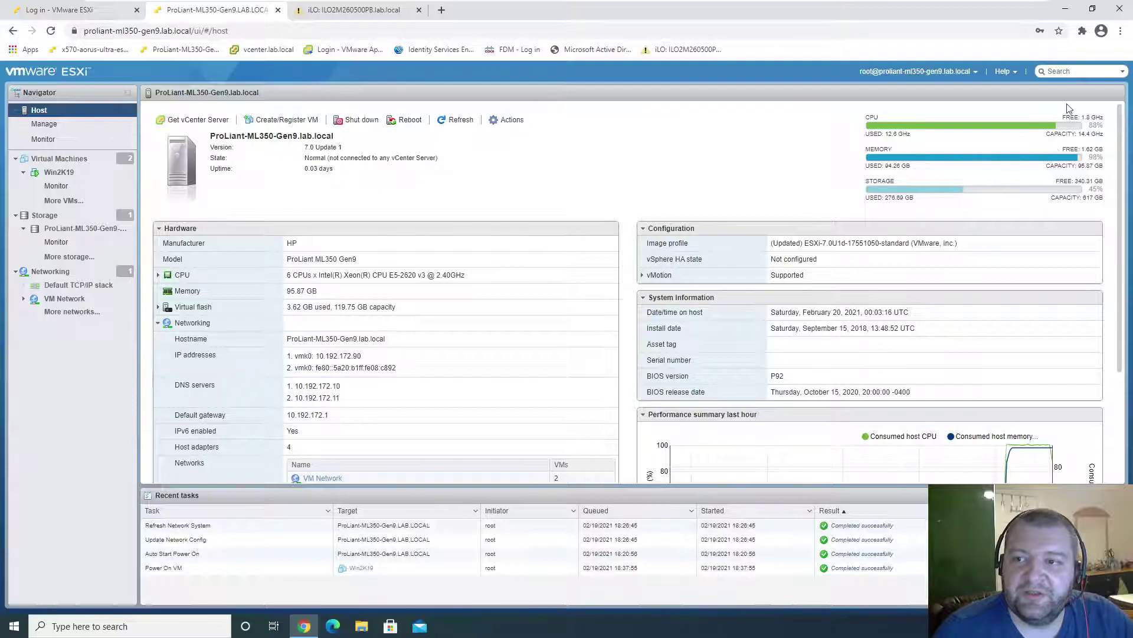
pyautogui.scroll(-3, 974, 384)
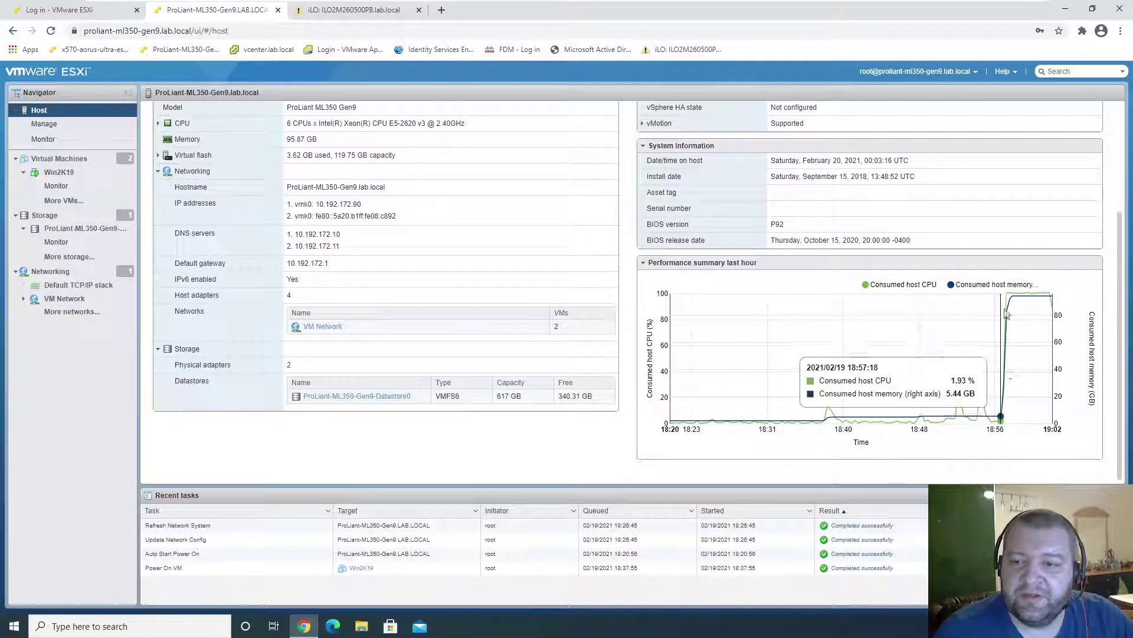
# - Visit Virtual Machines and return to the host summary, showing CPU at 9% and memory at 2%
pyautogui.click(80, 158)
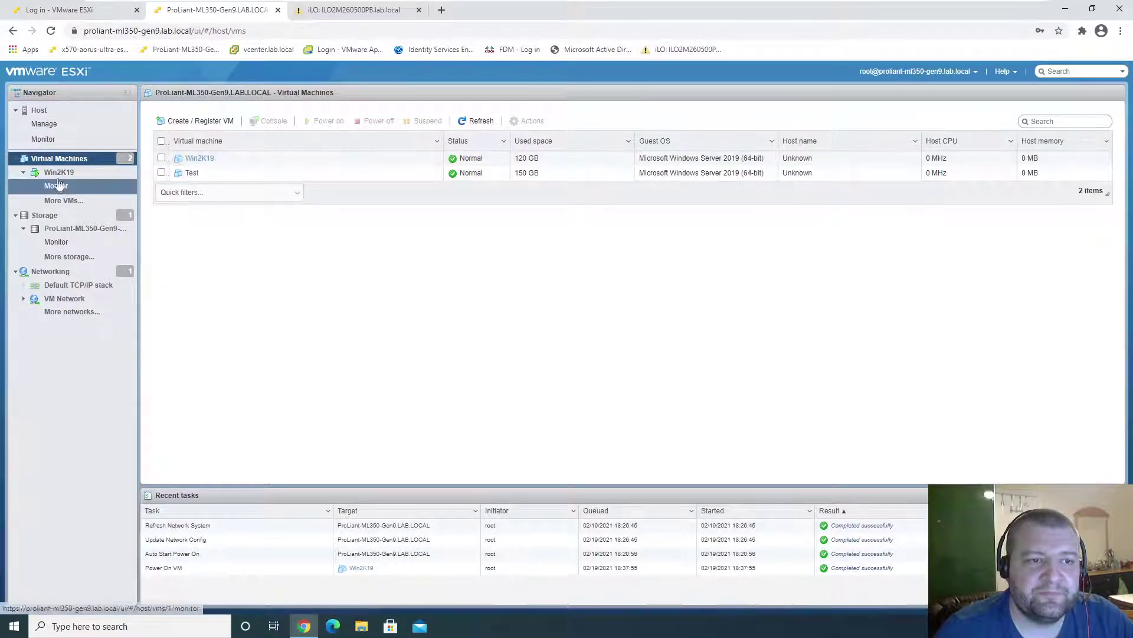
pyautogui.click(50, 115)
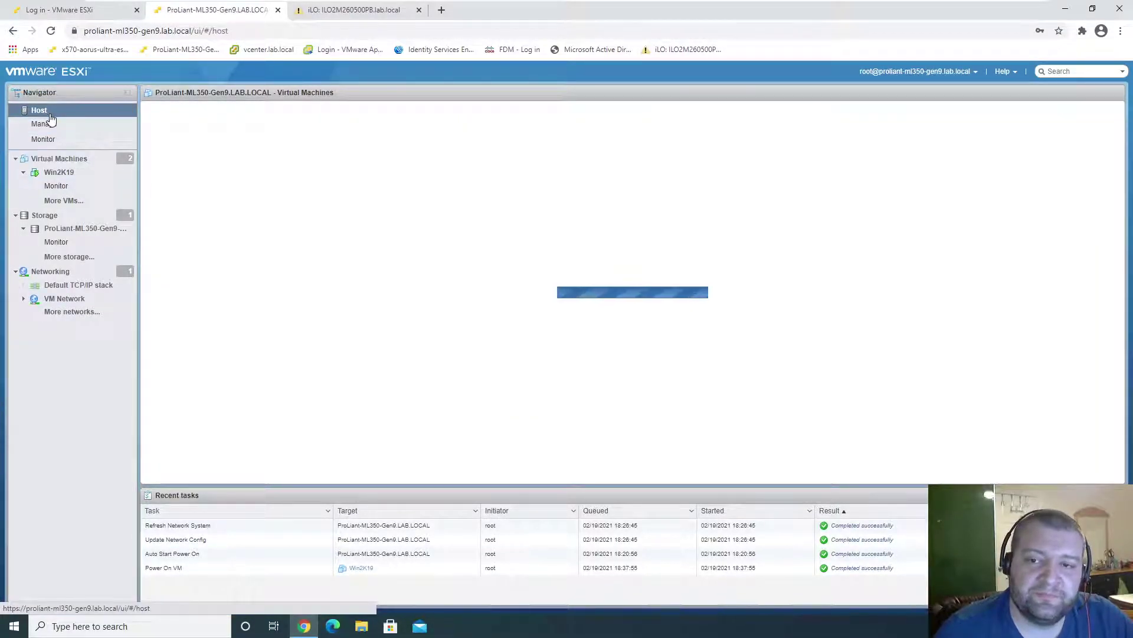
pyautogui.scroll(-3, 862, 366)
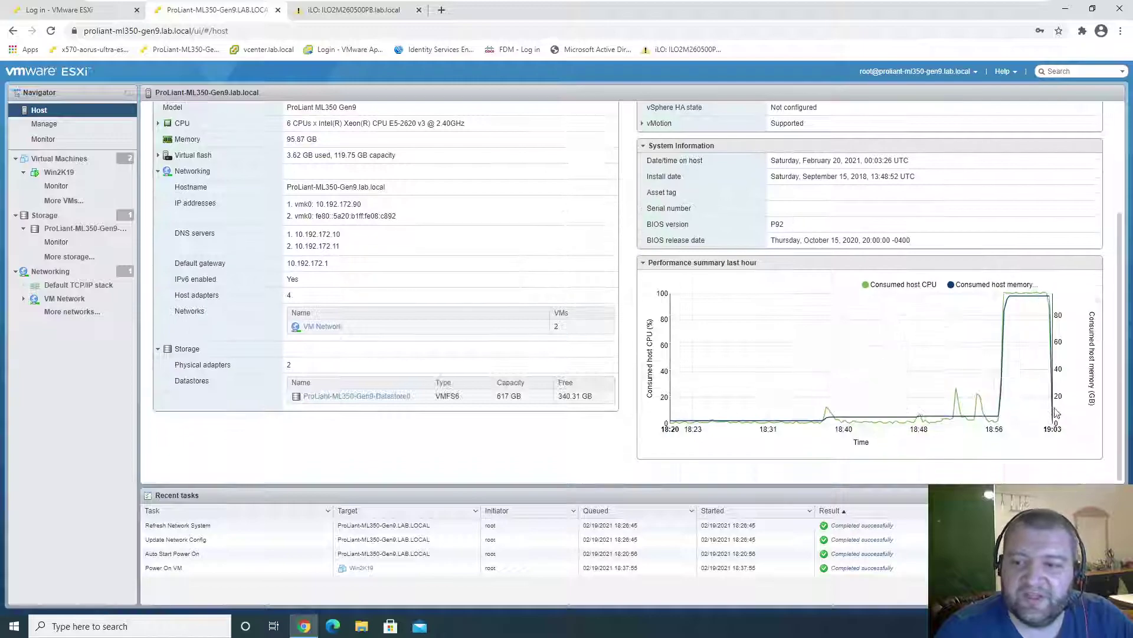
pyautogui.moveTo(915, 317)
pyautogui.scroll(3, 915, 313)
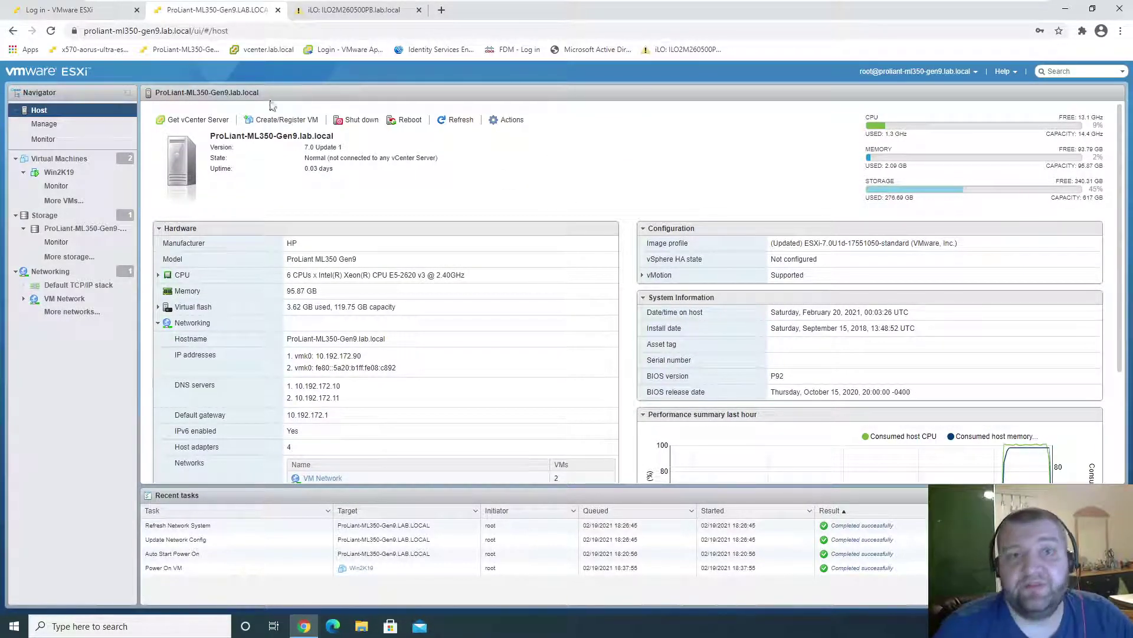
# - In iLO, review the Memory, Fans, Temperatures and Power pages, then return to Overview
pyautogui.click(366, 12)
pyautogui.click(423, 118)
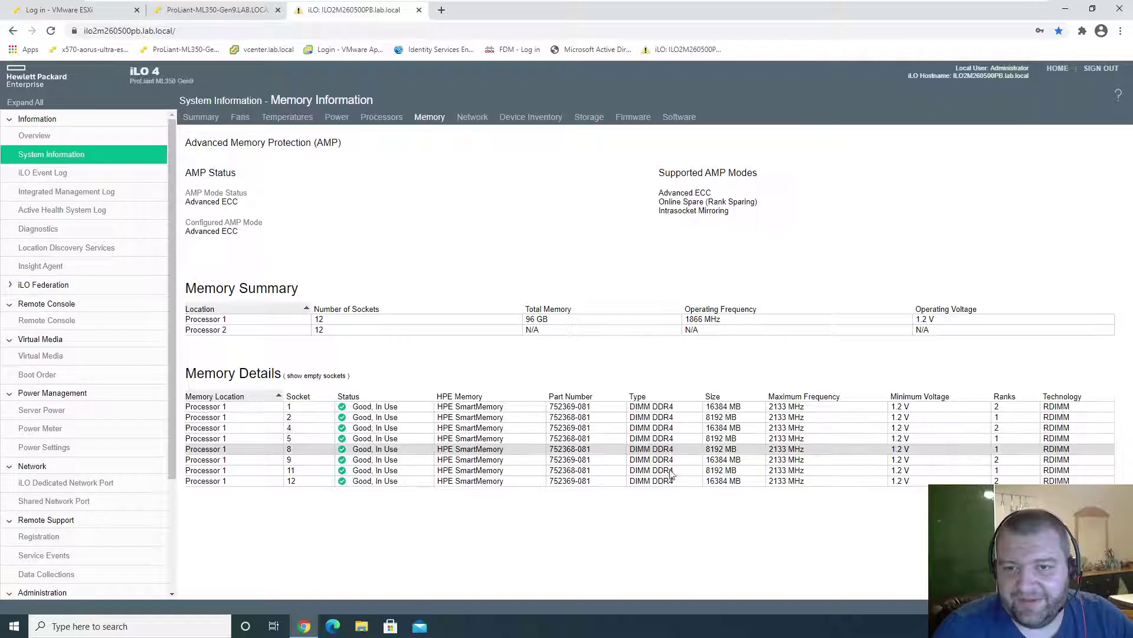
pyautogui.click(249, 121)
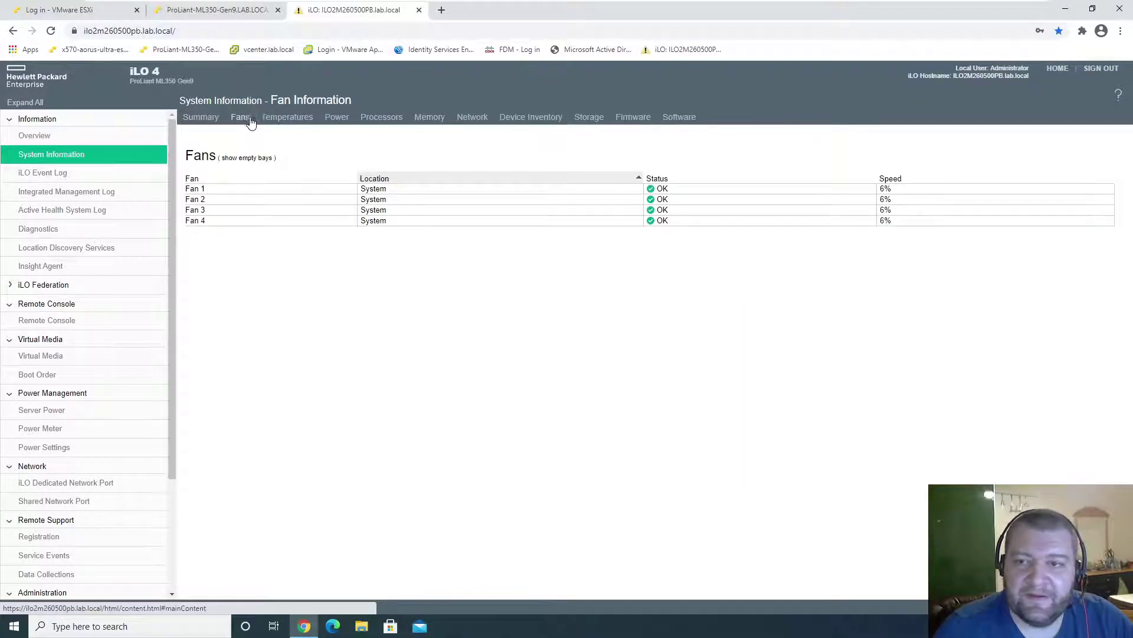
pyautogui.click(295, 124)
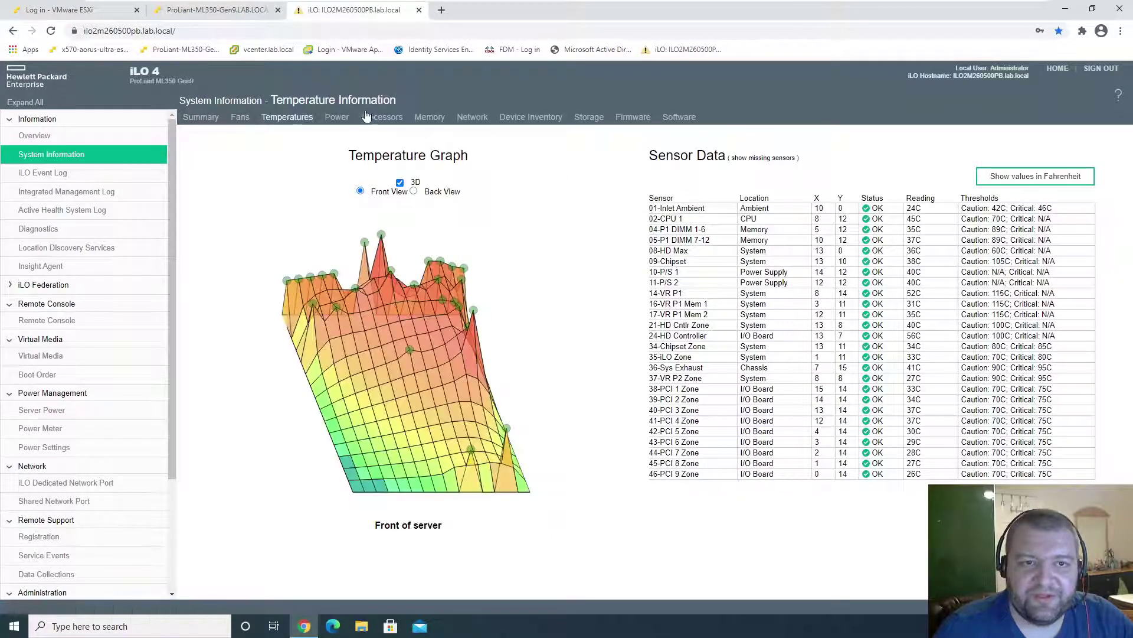
pyautogui.click(340, 121)
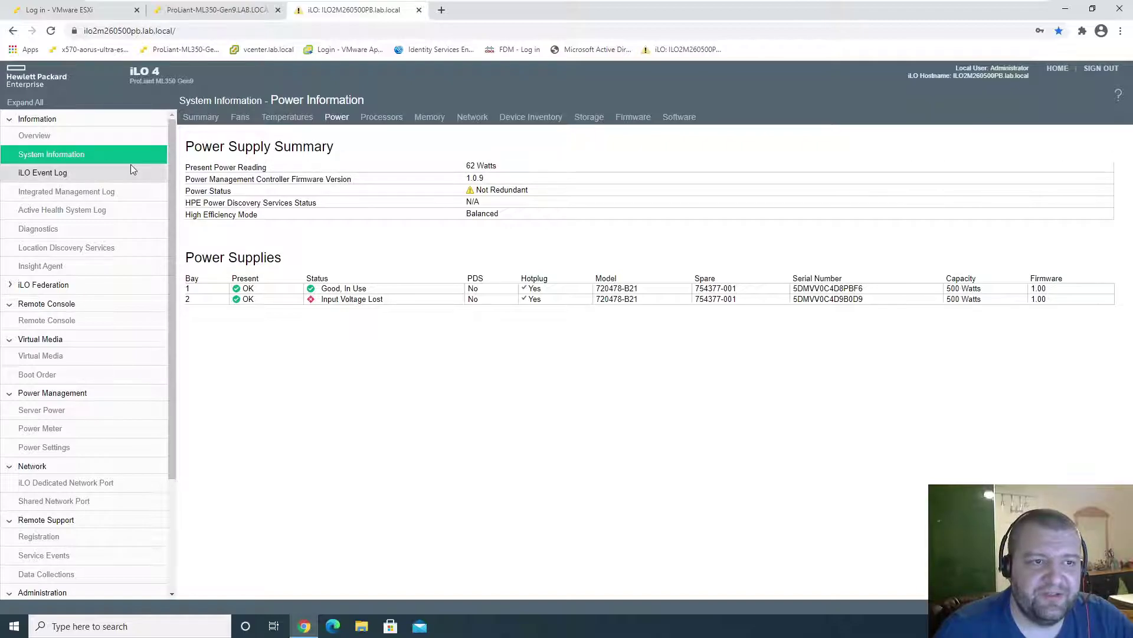
pyautogui.click(71, 133)
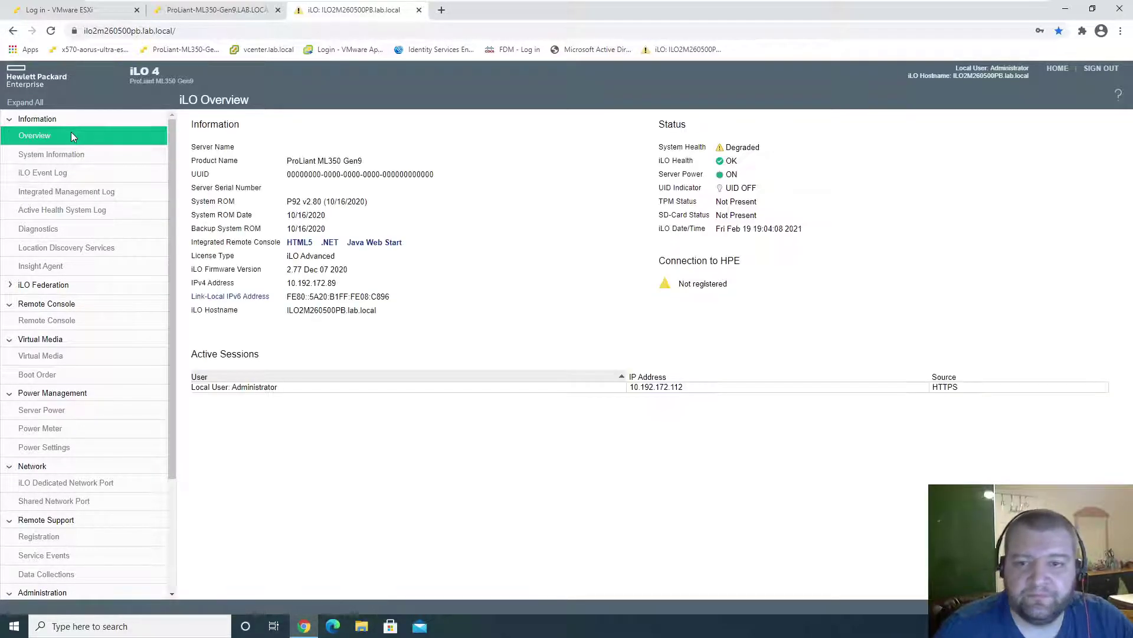